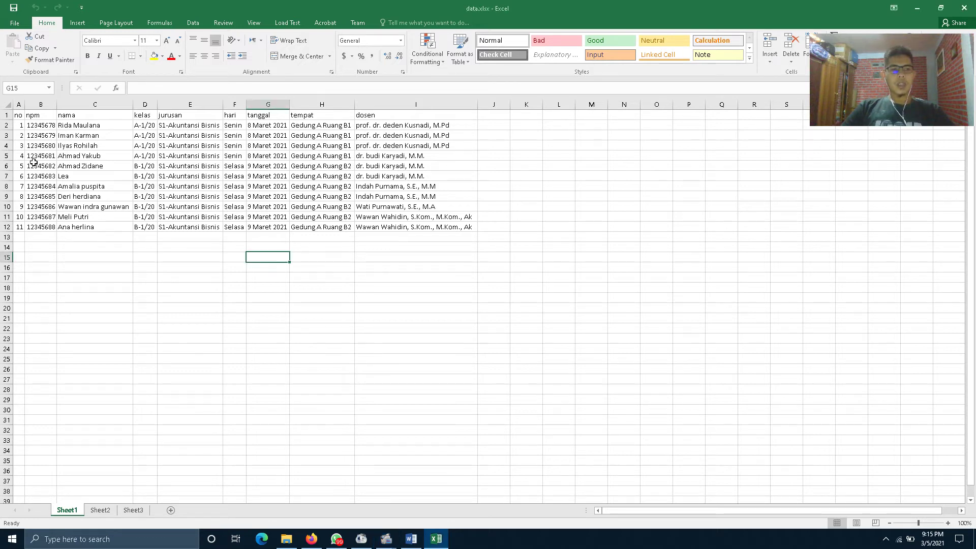
# Review the npm, nama and dosen columns of the student list in data.xlsx
pyautogui.moveTo(40, 125); pyautogui.dragTo(56, 226)
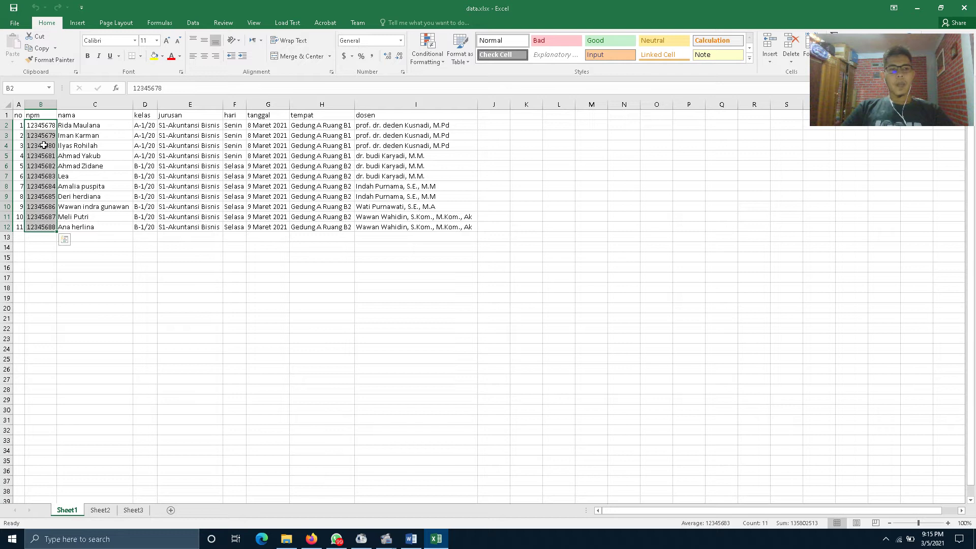
pyautogui.click(42, 145)
pyautogui.click(81, 166)
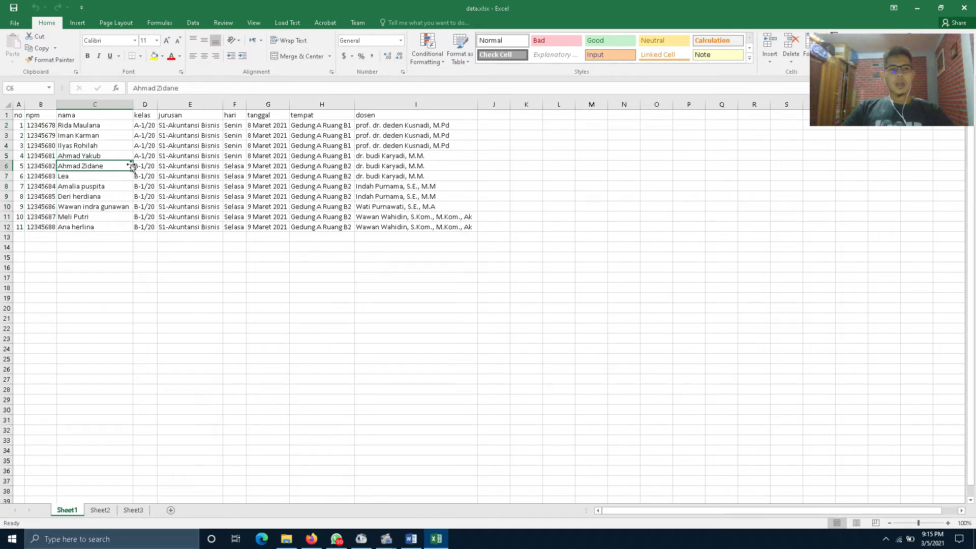
pyautogui.click(386, 173)
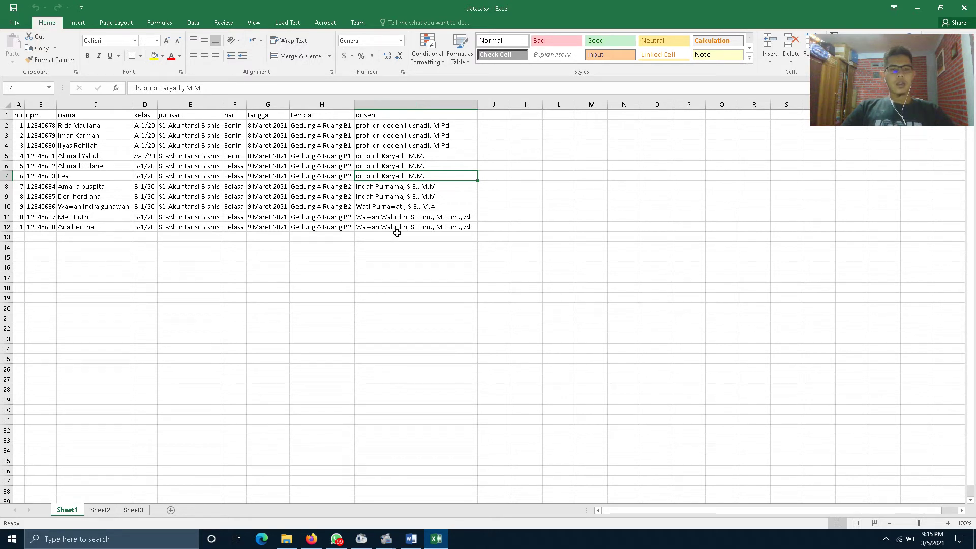
# Switch to Surat.docx in Word and look over the letter's body and its university letterhead
pyautogui.click(417, 541)
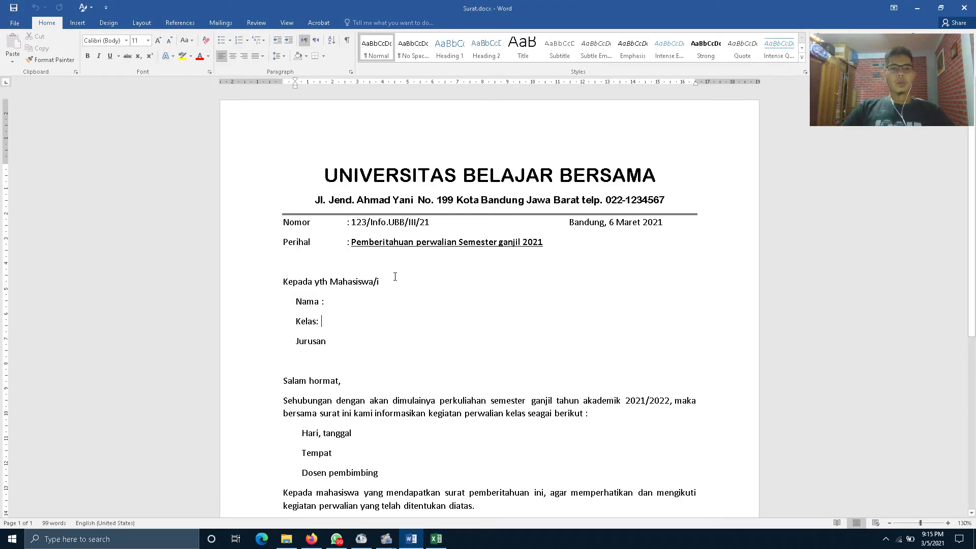
pyautogui.scroll(-3, 396, 276)
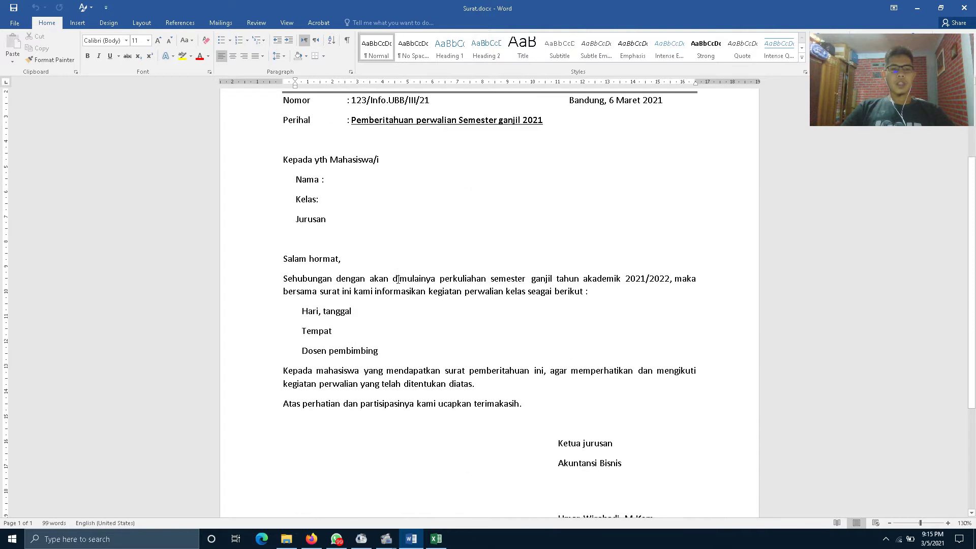
pyautogui.scroll(2, 397, 279)
pyautogui.scroll(2, 399, 283)
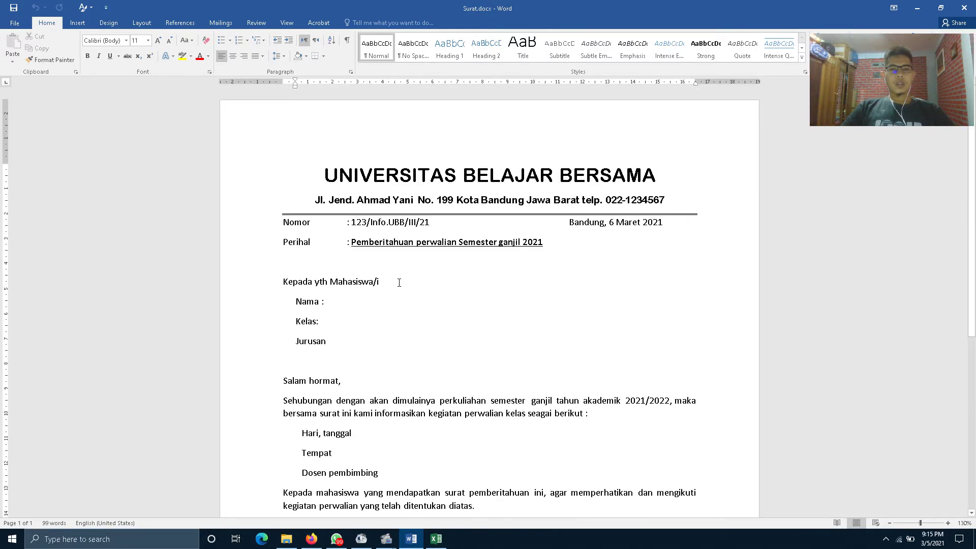
pyautogui.moveTo(319, 177); pyautogui.dragTo(681, 170)
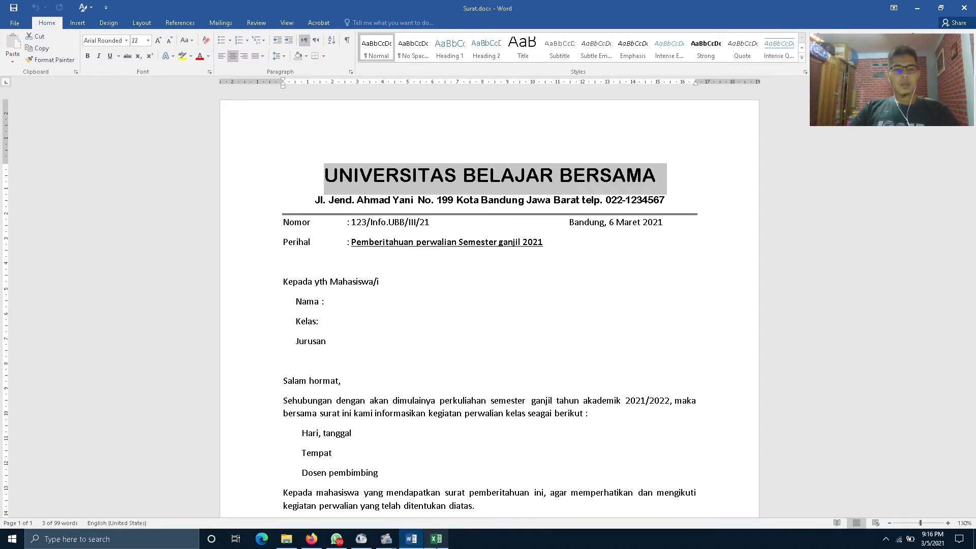
# Return to data.xlsx in Excel and check the nama, dosen and jurusan data intended for the letter
pyautogui.hotkey('alt', 'Tab')
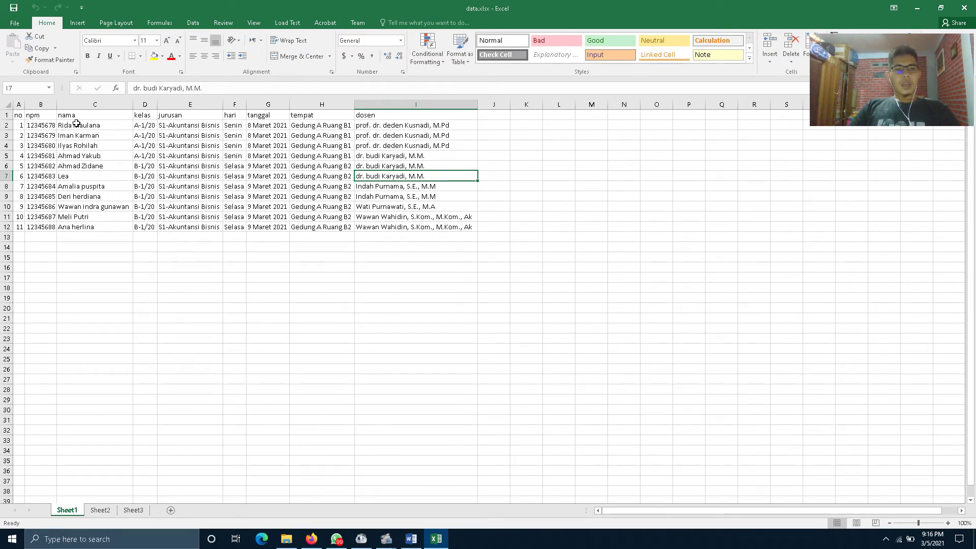
pyautogui.moveTo(76, 124); pyautogui.dragTo(86, 219)
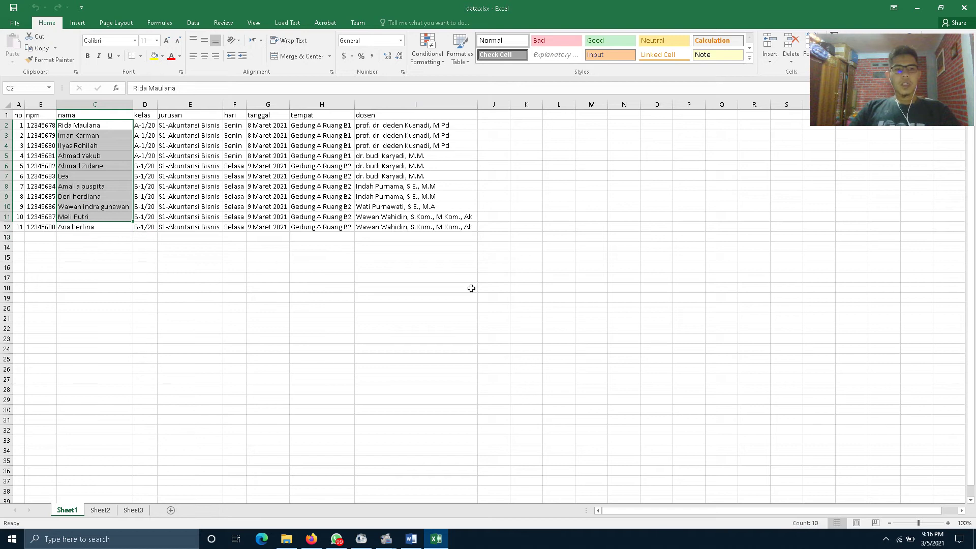
pyautogui.click(416, 206)
pyautogui.click(209, 187)
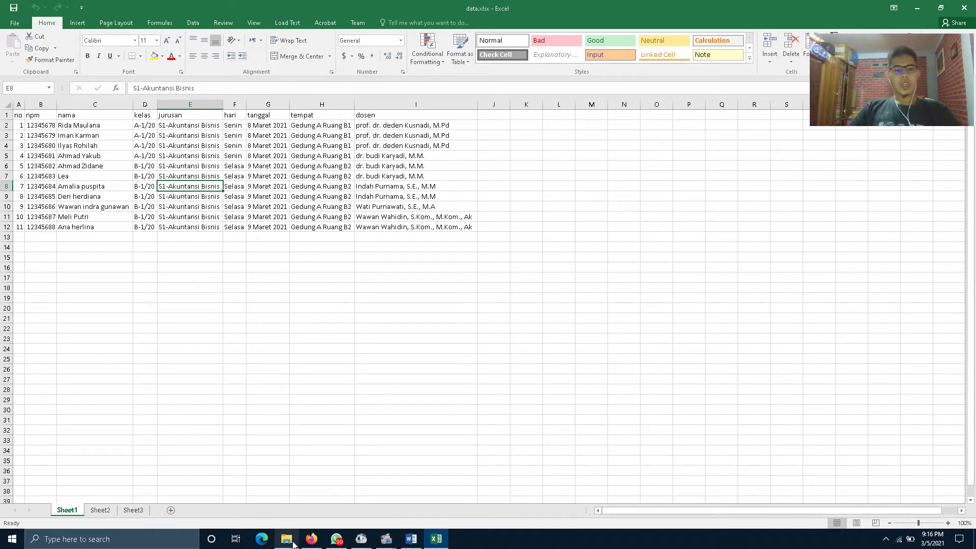
# Switch to File Explorer and check the data.xlsx workbook and the letter file in the mailmarge folder
pyautogui.moveTo(293, 544)
pyautogui.click(264, 495)
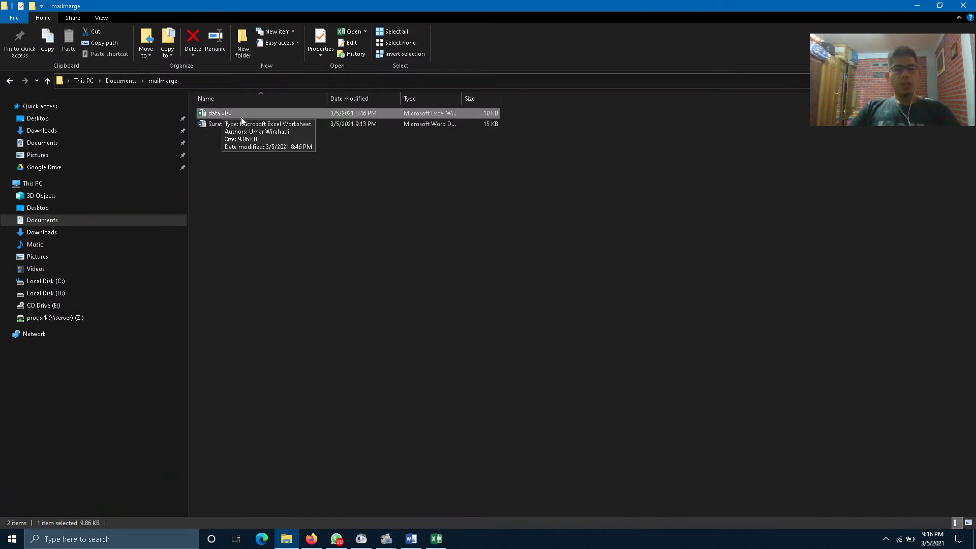
pyautogui.doubleClick(223, 114)
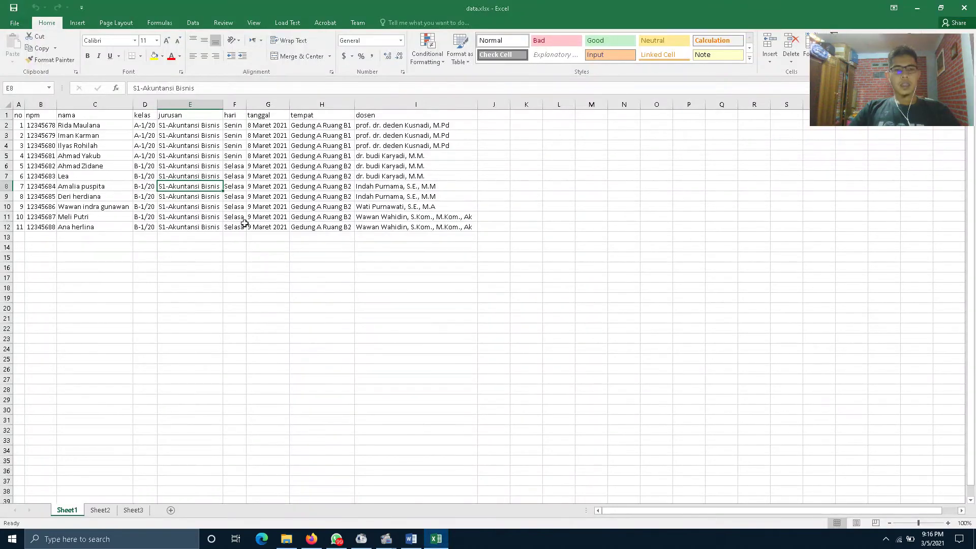
pyautogui.click(436, 539)
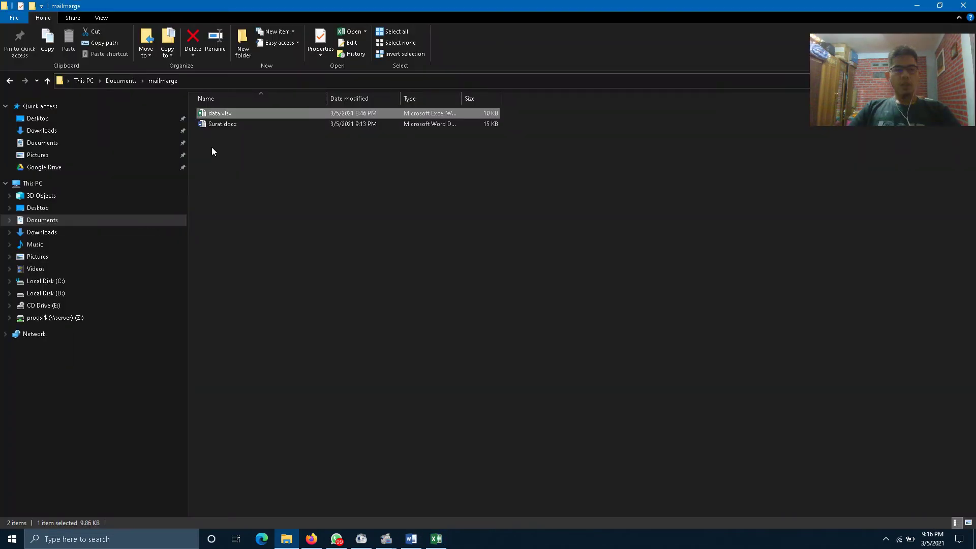
pyautogui.click(436, 539)
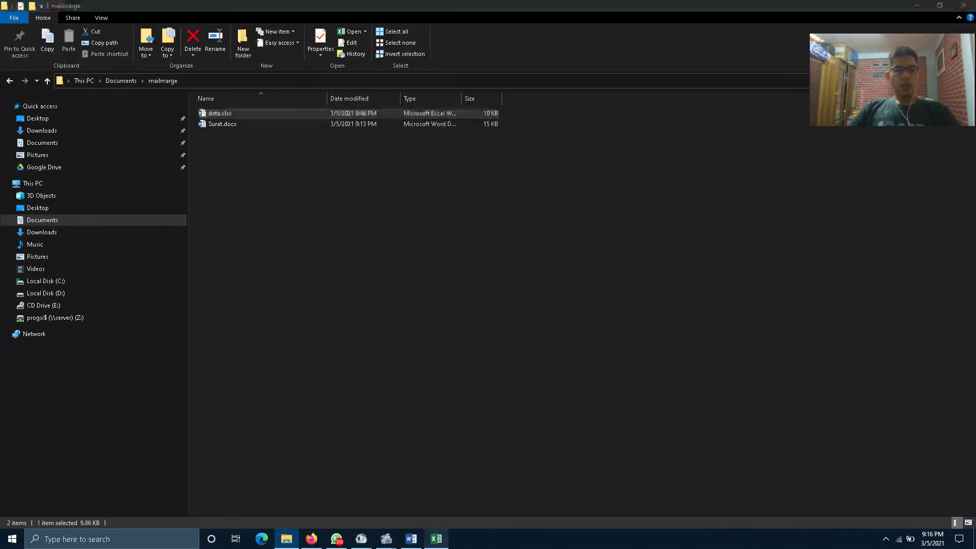
# In the Word letter, add left tab stops at about 3 cm and 3.5 cm to the Nama, Kelas and Jurusan lines
pyautogui.click(411, 539)
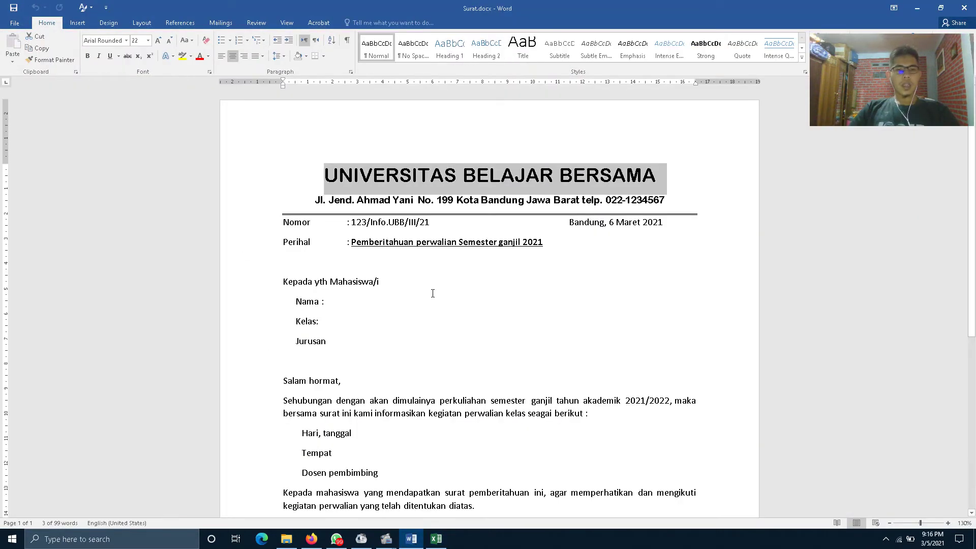
pyautogui.click(391, 261)
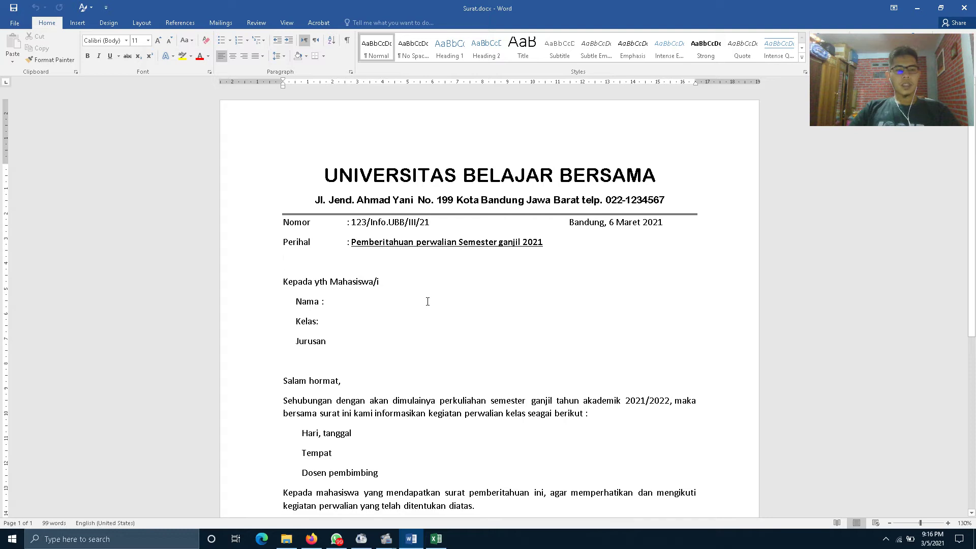
pyautogui.scroll(-2, 414, 299)
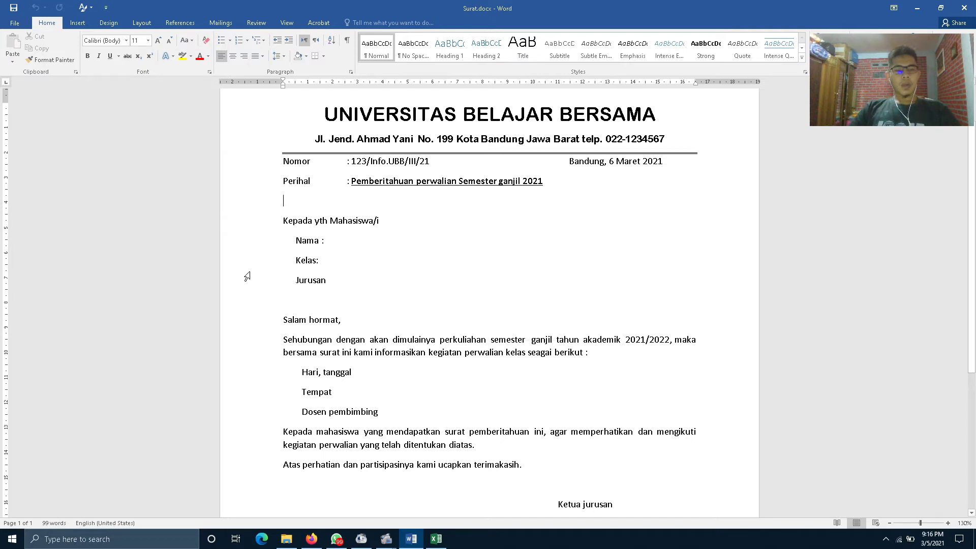
pyautogui.click(260, 246)
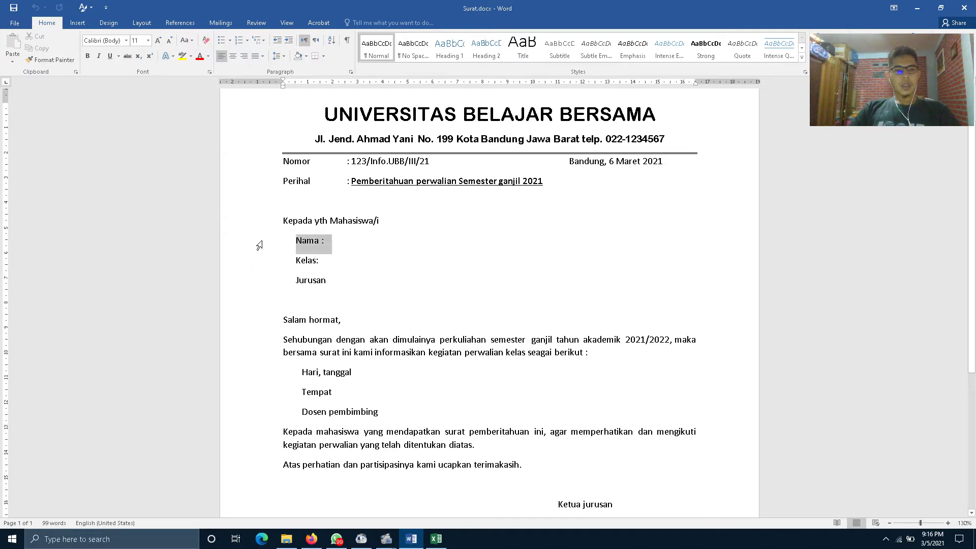
pyautogui.moveTo(259, 245); pyautogui.dragTo(262, 287)
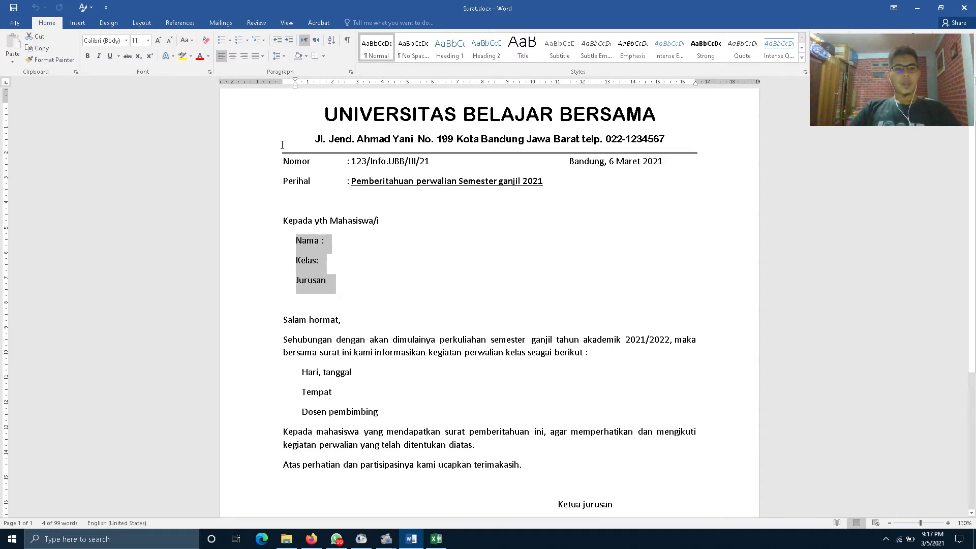
pyautogui.click(7, 85)
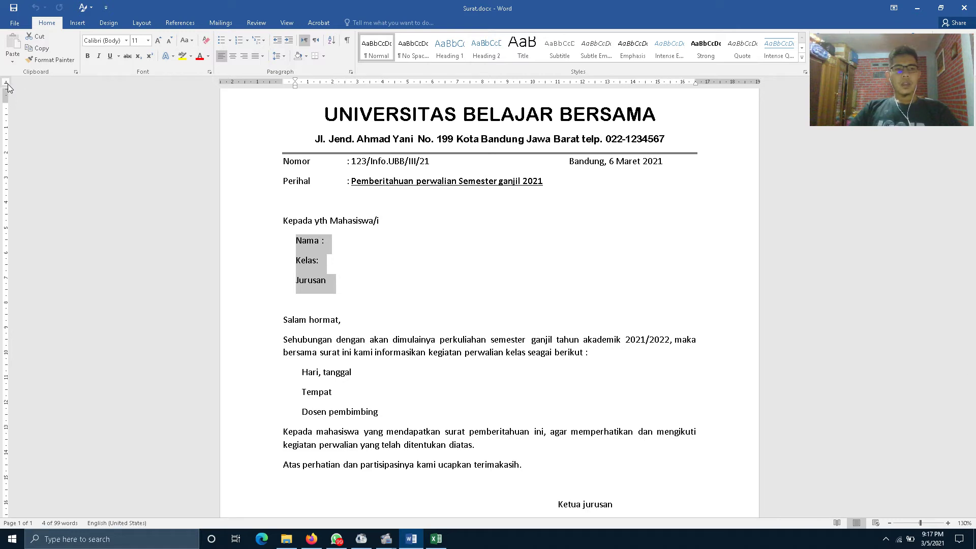
pyautogui.click(6, 84)
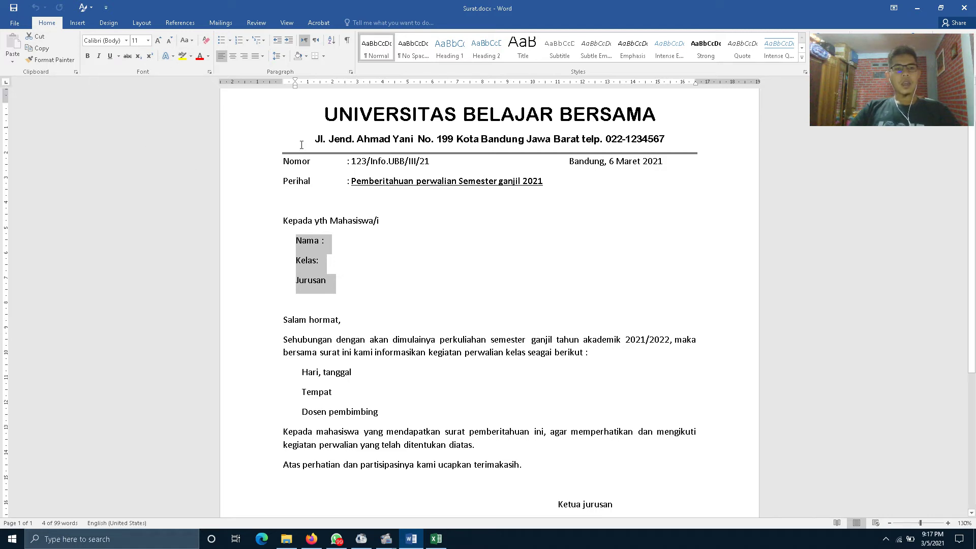
pyautogui.click(359, 89)
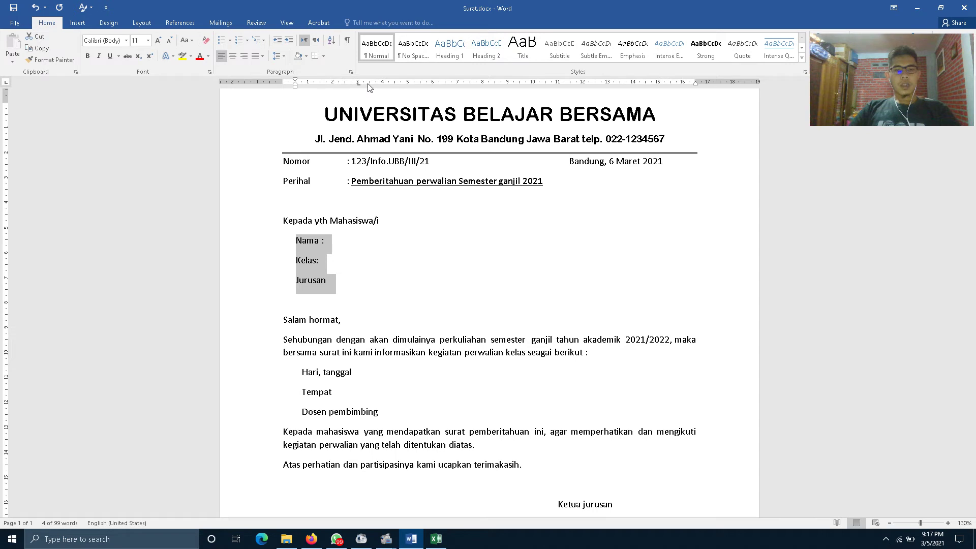
pyautogui.click(370, 86)
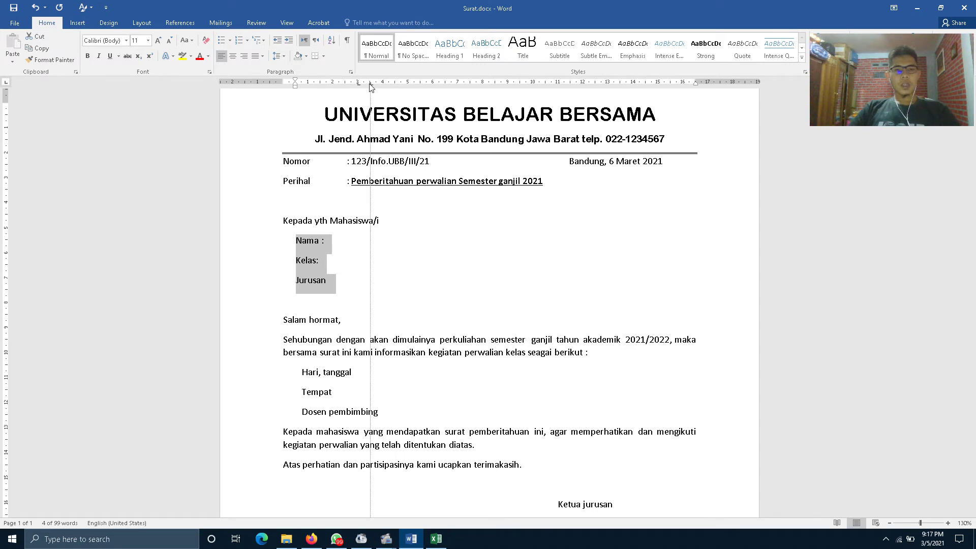
# Align the colons after Nama, Kelas and Jurusan at the first tab stop, adding the missing colon after Jurusan
pyautogui.click(334, 279)
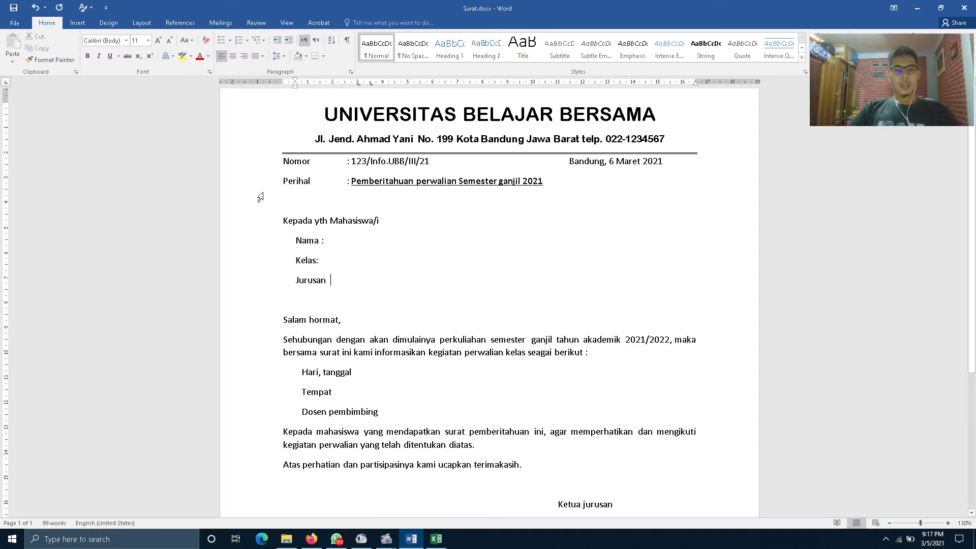
pyautogui.click(324, 242)
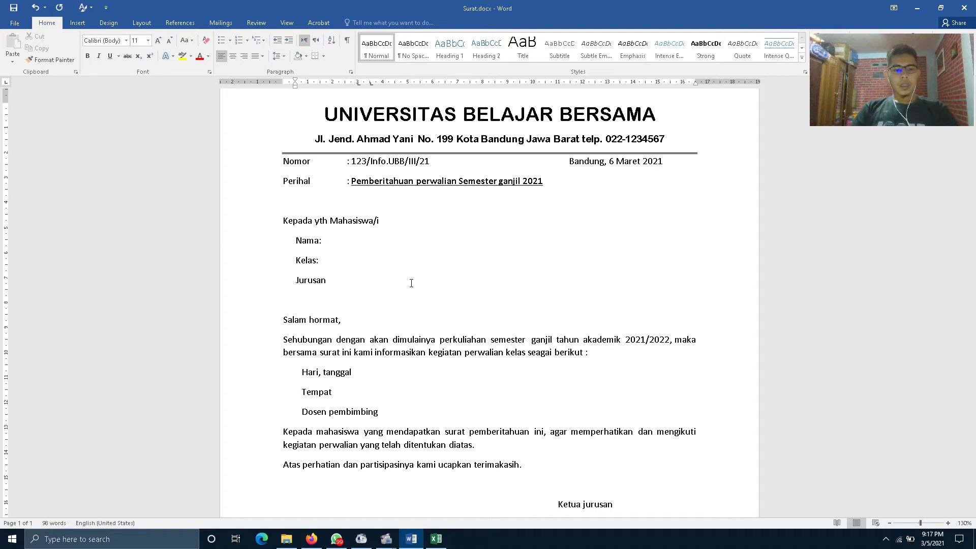
pyautogui.press('Tab')
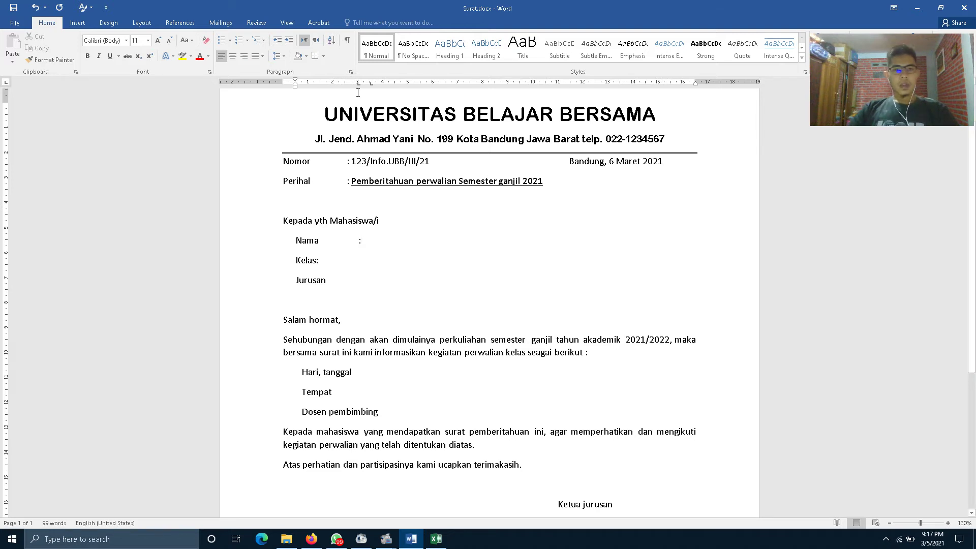
pyautogui.moveTo(359, 85); pyautogui.dragTo(359, 85)
pyautogui.press('Tab')
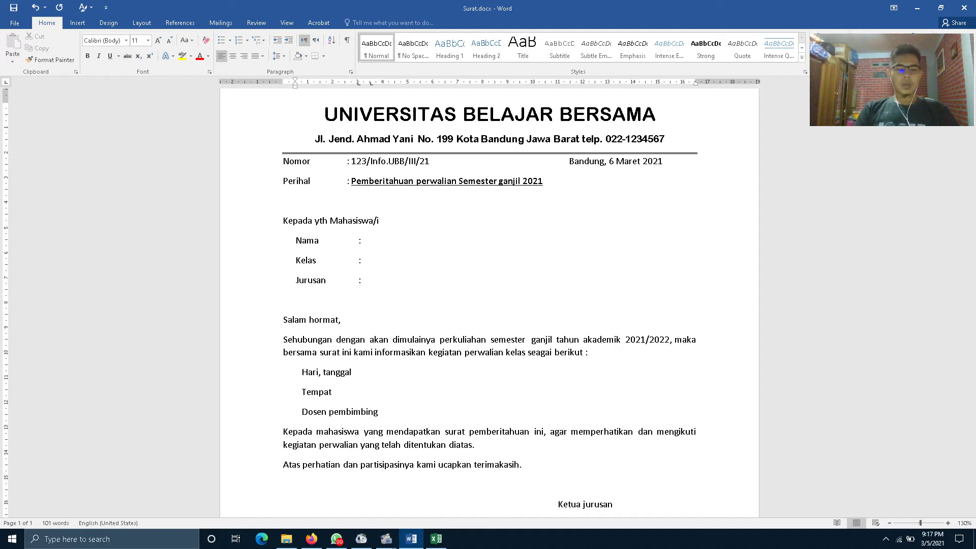
# Enter trial values at the second tab stop: a sample name for Nama, "a" for Kelas and "Informatika" for Jurusan
pyautogui.write('Umar')
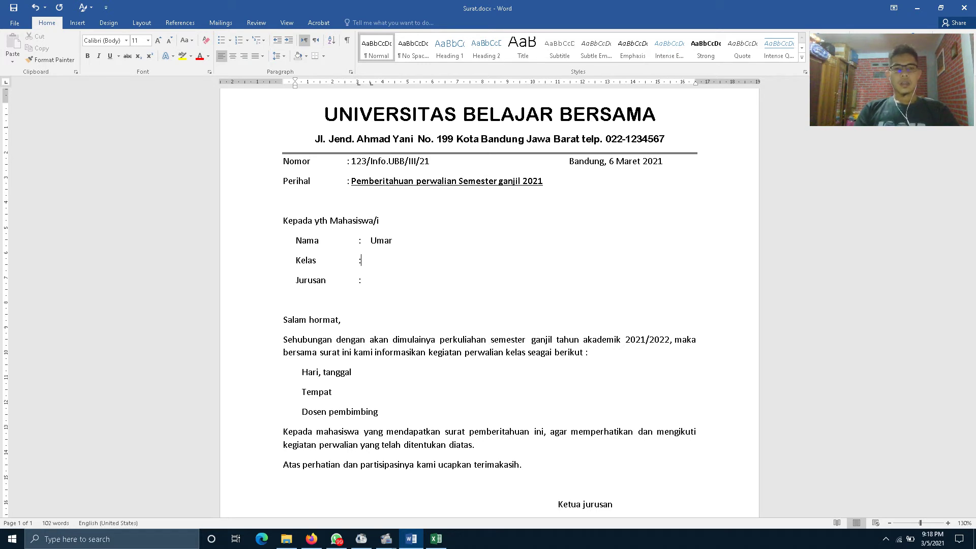
pyautogui.write('a')
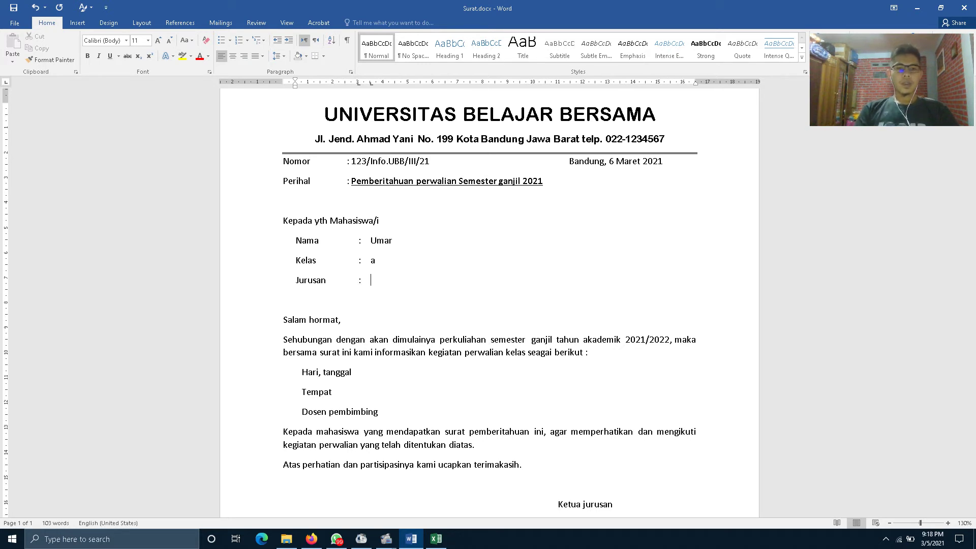
pyautogui.write('Informatika')
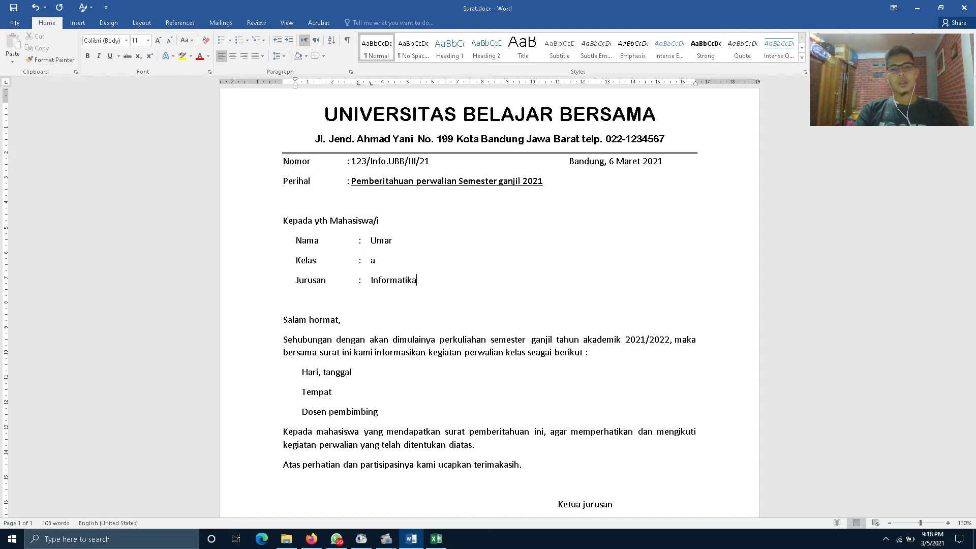
# Delete the trial values and their tabs after the colons in the Jurusan, Kelas and Nama lines
pyautogui.hotkey('ctrl', 'shift', 'Left')
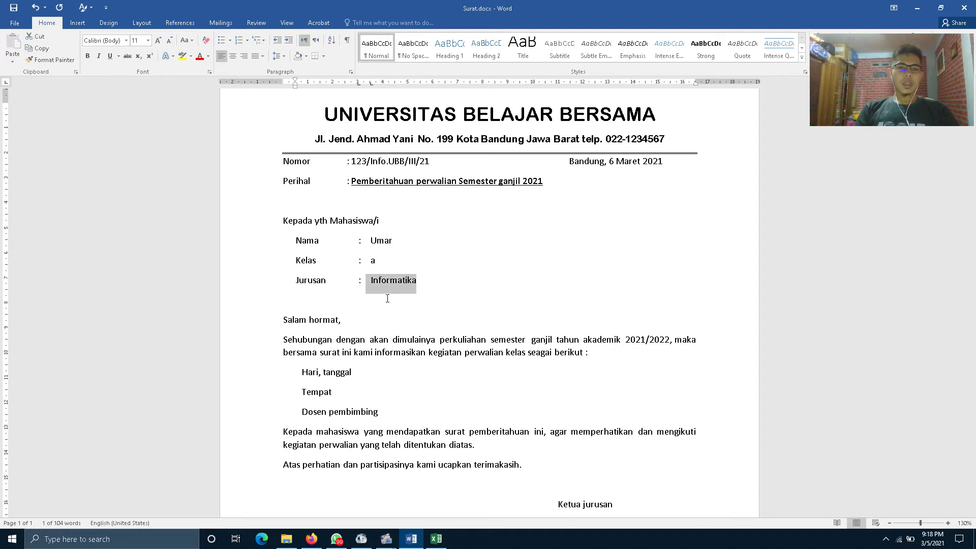
pyautogui.press('BackSpace')
pyautogui.hotkey('shift', 'Right')
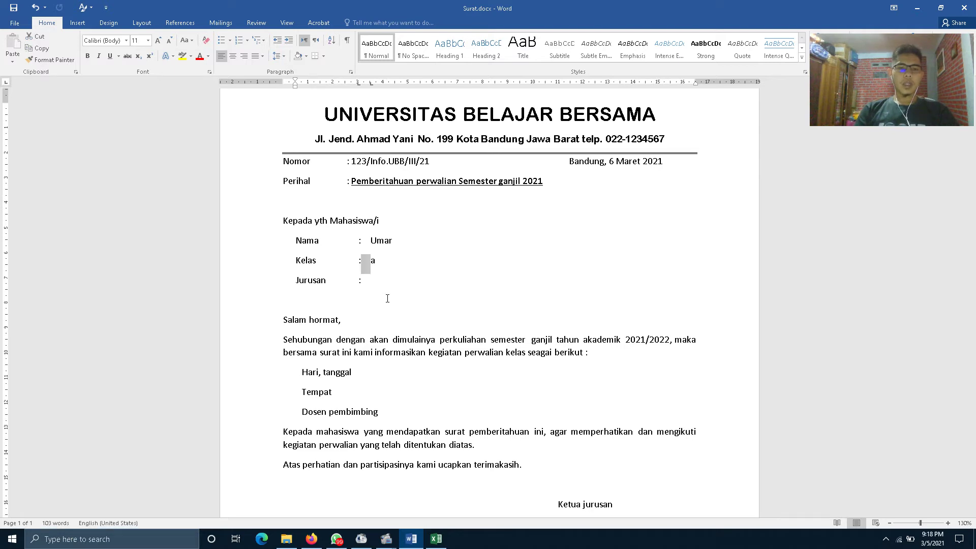
pyautogui.hotkey('shift', 'Right')
pyautogui.press('BackSpace')
pyautogui.press('Up')
pyautogui.hotkey('shift', 'End')
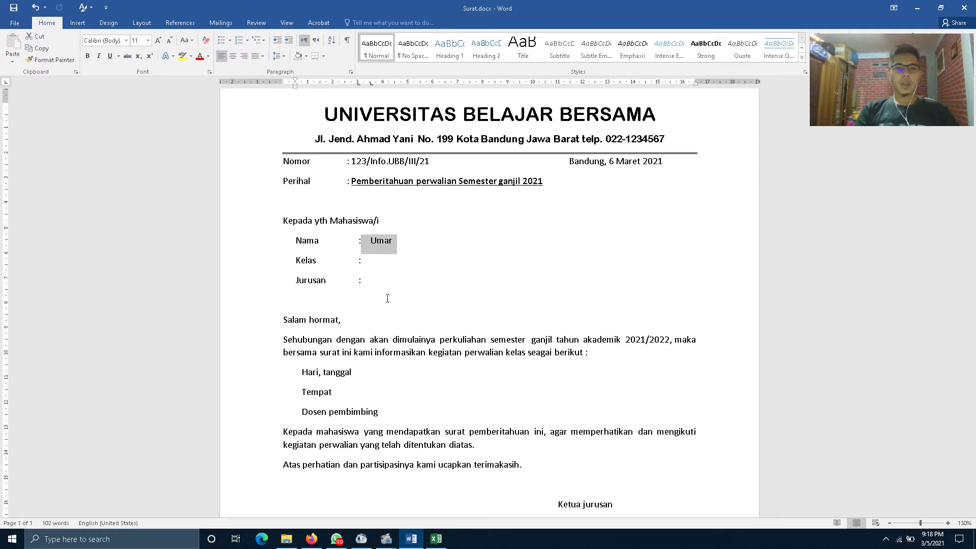
pyautogui.press('BackSpace')
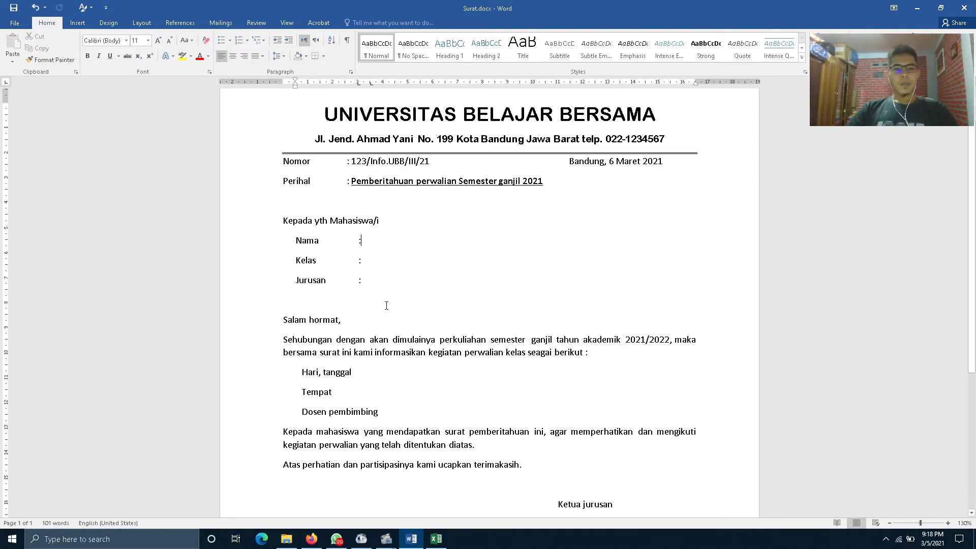
pyautogui.scroll(-1, 257, 349)
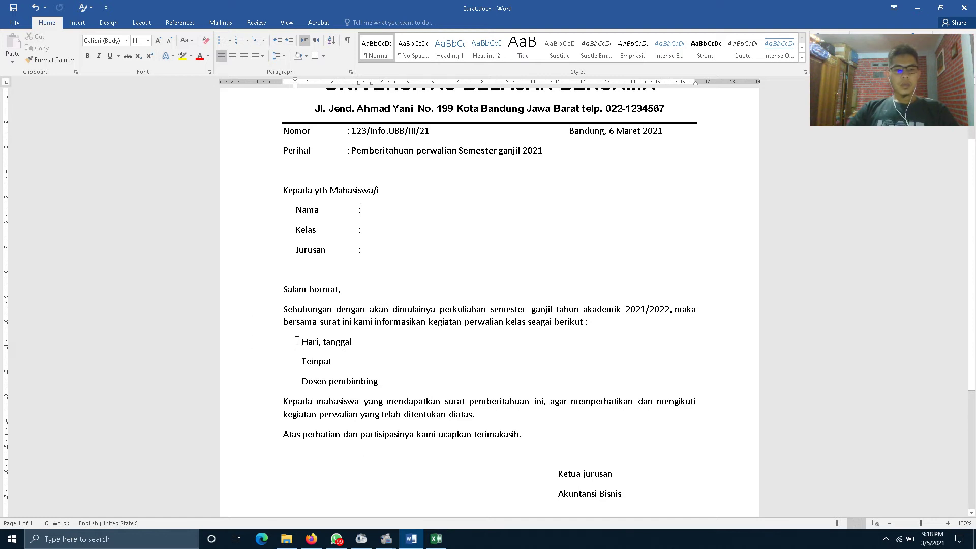
# Set left tab stops at about 5 cm and 5.5 cm for the Hari, tanggal, Tempat and Dosen pembimbing lines
pyautogui.moveTo(297, 340); pyautogui.dragTo(287, 406)
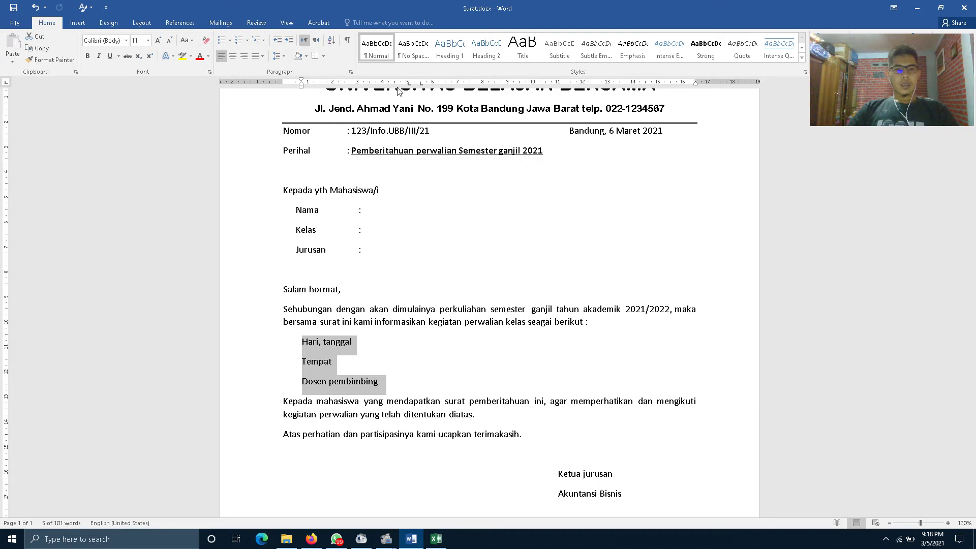
pyautogui.moveTo(407, 83); pyautogui.dragTo(408, 88)
pyautogui.moveTo(383, 82); pyautogui.dragTo(421, 85)
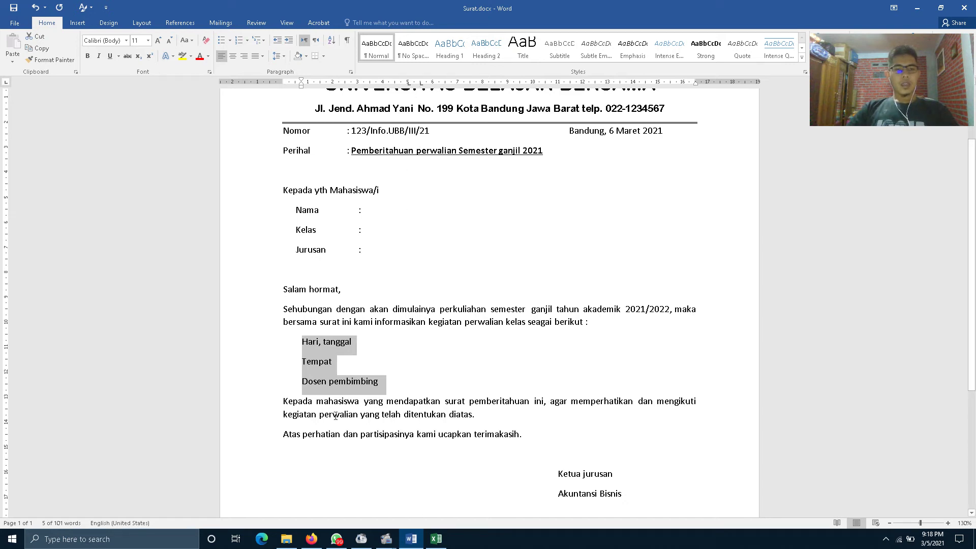
# Add colons aligned at the first tab stop after Hari, tanggal, Tempat and Dosen pembimbing, leaving no extra tab after the last colon
pyautogui.click(389, 351)
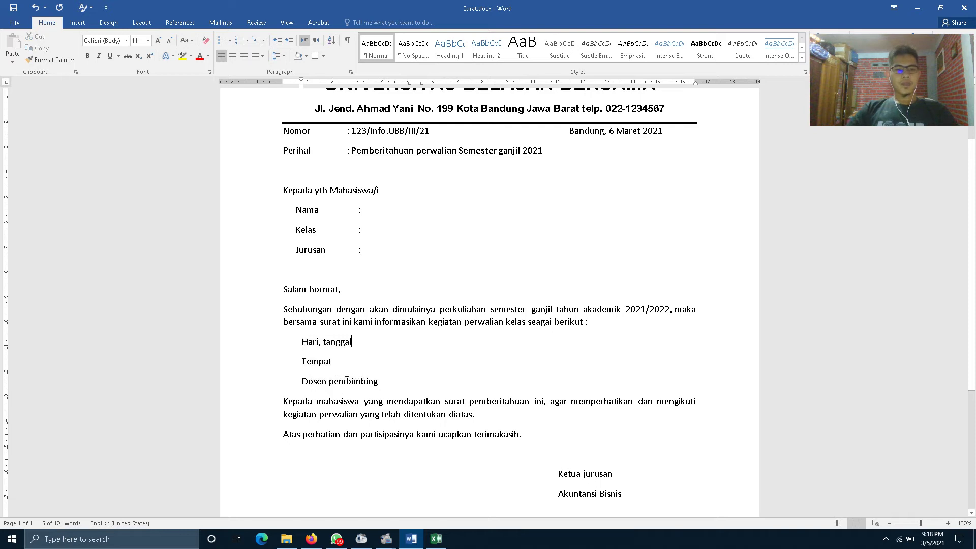
pyautogui.press('Tab')
pyautogui.write(':')
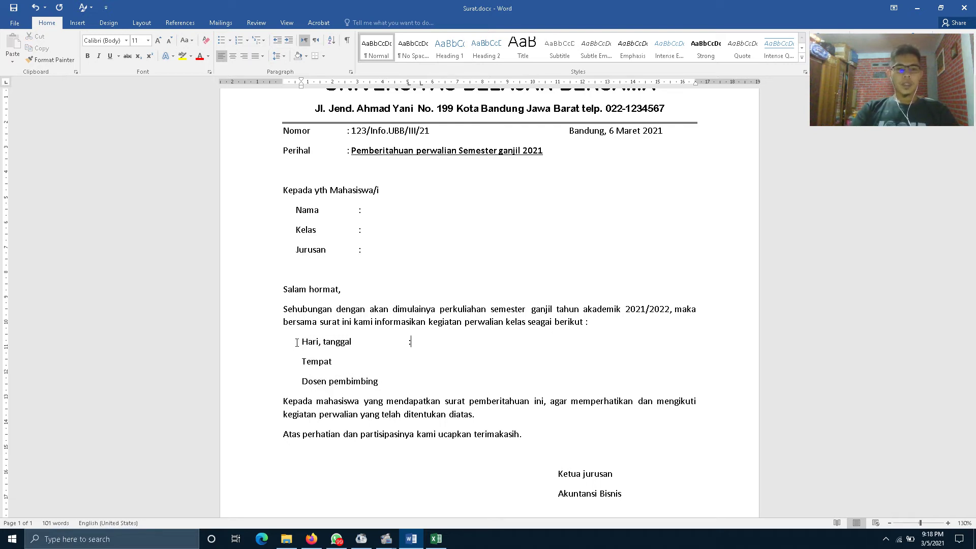
pyautogui.press('Down')
pyautogui.press('Tab')
pyautogui.write(':')
pyautogui.press('Down')
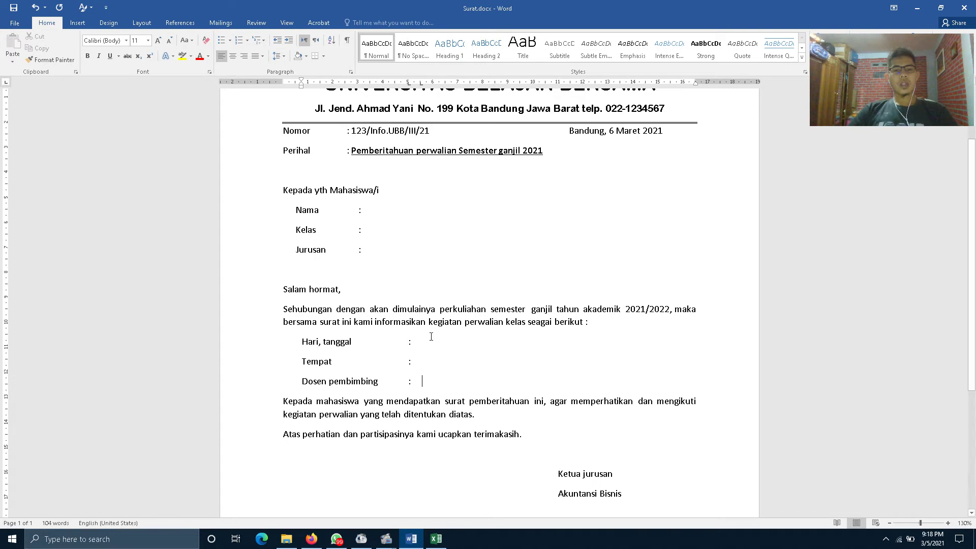
pyautogui.hotkey('shift', 'Left')
pyautogui.hotkey('shift', 'Left')
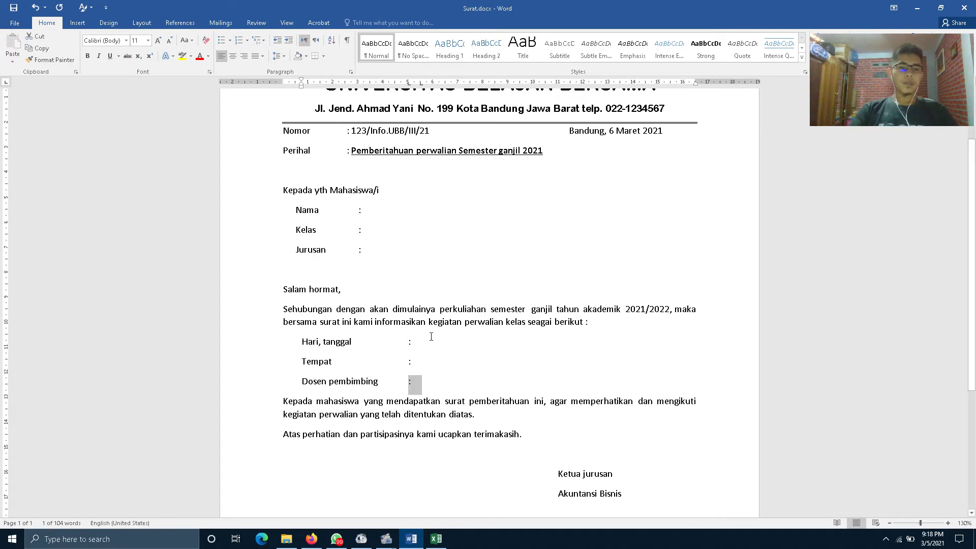
pyautogui.hotkey('shift', 'Right')
pyautogui.press('Left')
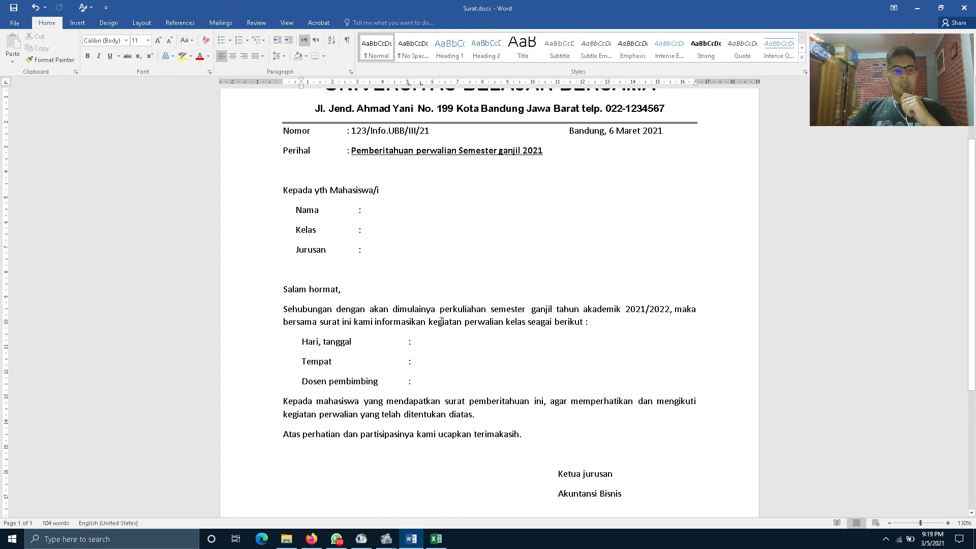
# Add a space after the colons in the student detail lines and the meeting detail lines
pyautogui.scroll(3, 376, 218)
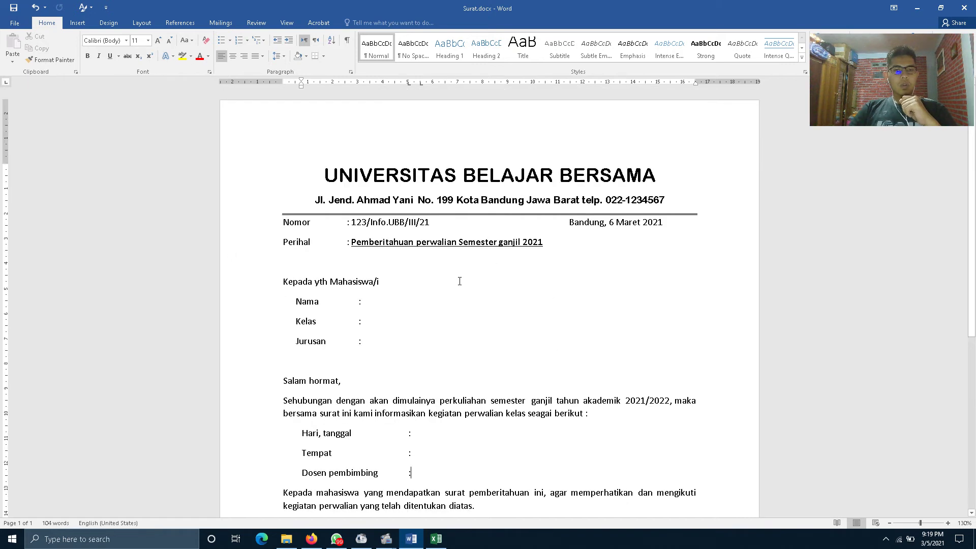
pyautogui.scroll(-4, 458, 283)
pyautogui.scroll(1, 459, 284)
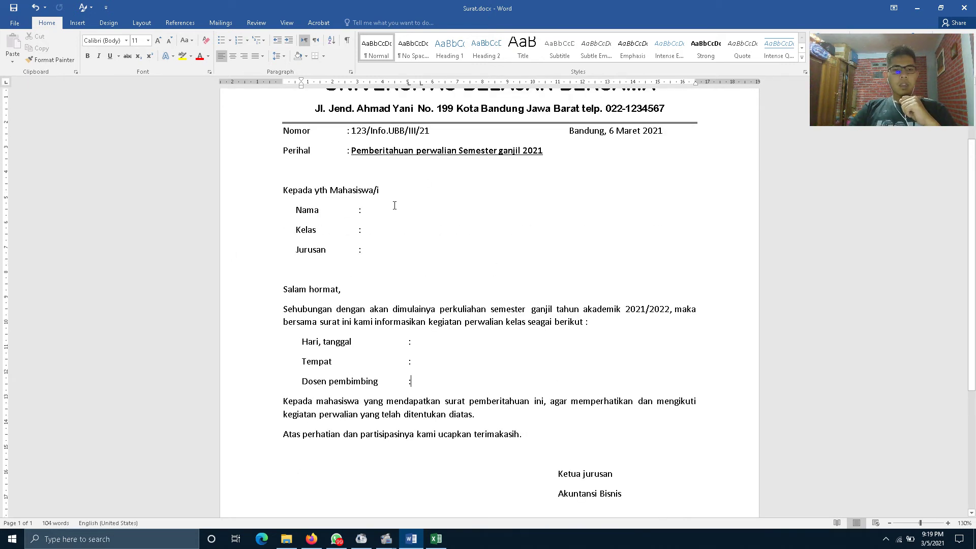
pyautogui.click(377, 213)
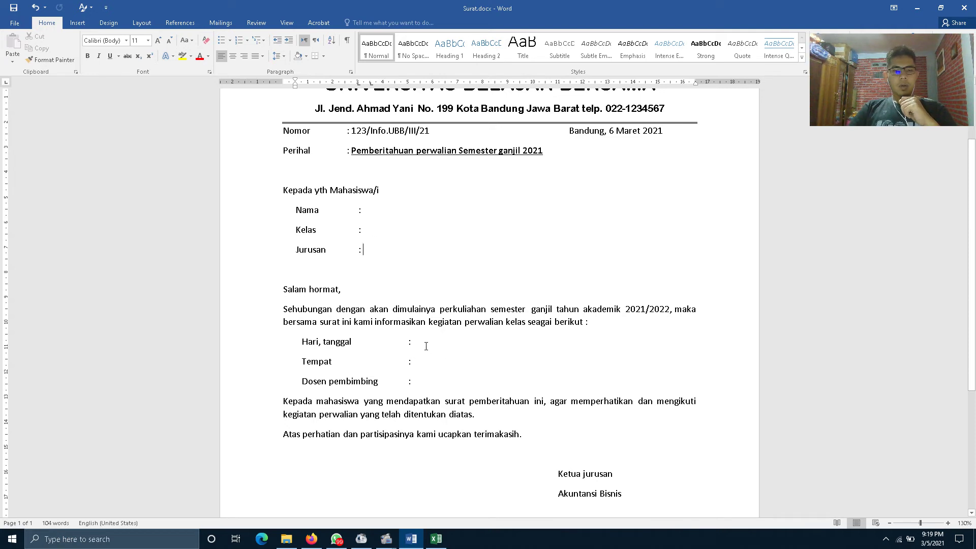
pyautogui.click(427, 363)
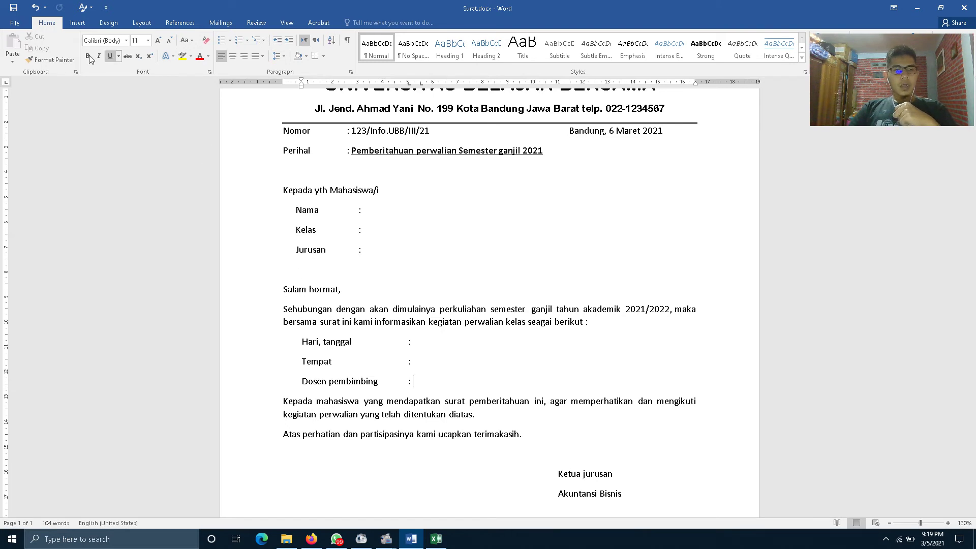
# Try to attach data.xlsx from the mailmarge folder in Documents as the existing recipient list for the mail merge
pyautogui.click(214, 26)
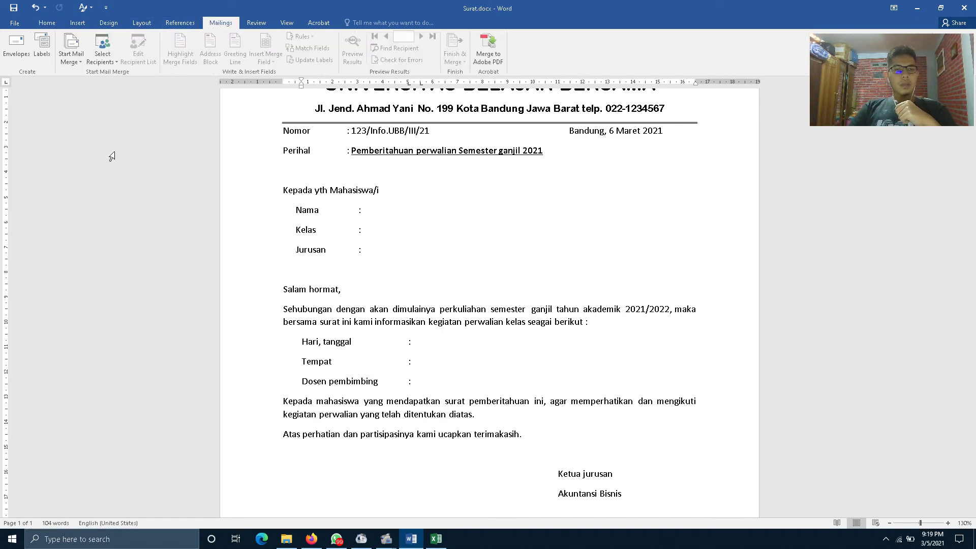
pyautogui.click(102, 45)
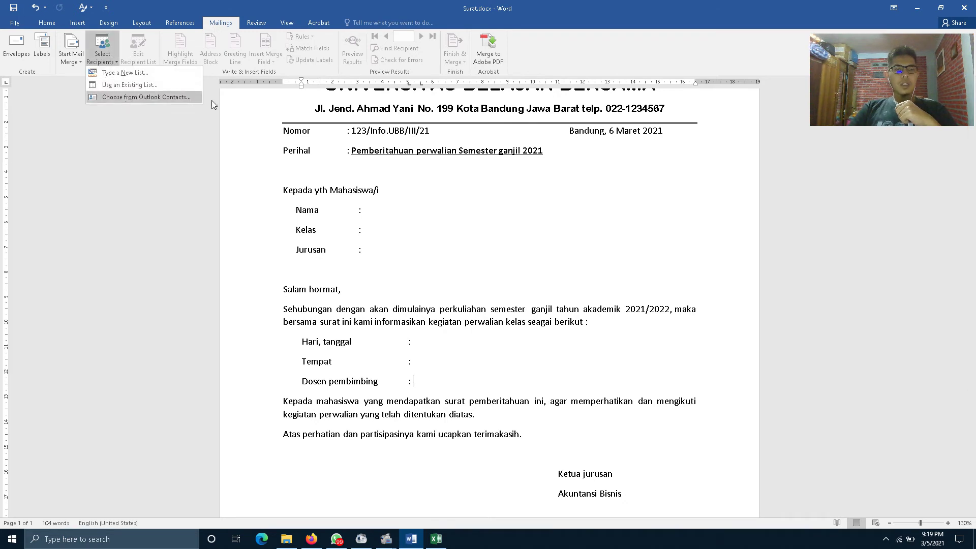
pyautogui.click(161, 90)
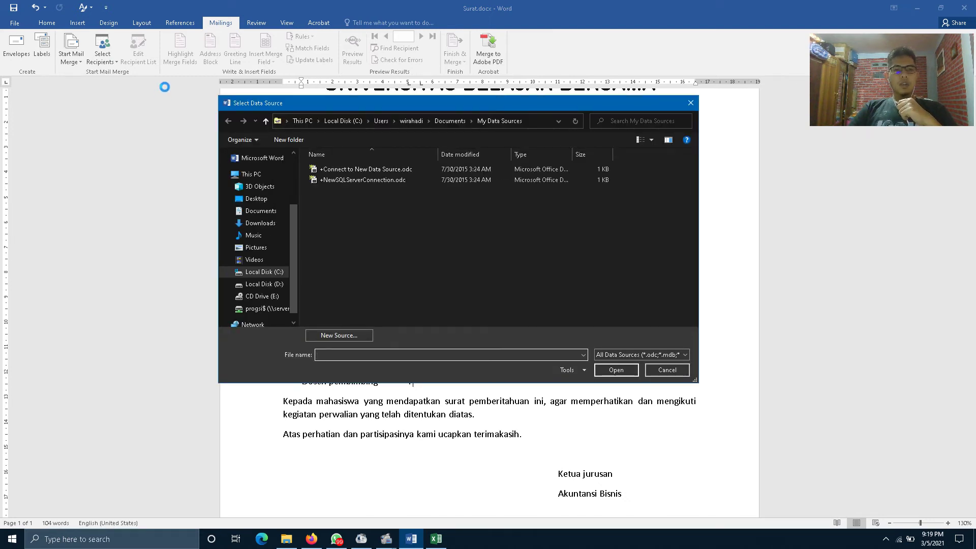
pyautogui.click(294, 543)
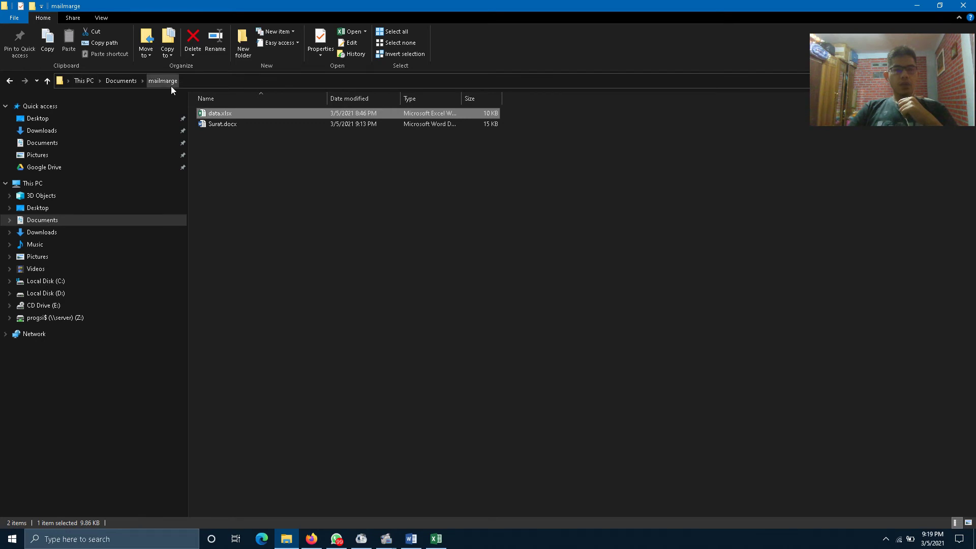
pyautogui.click(411, 538)
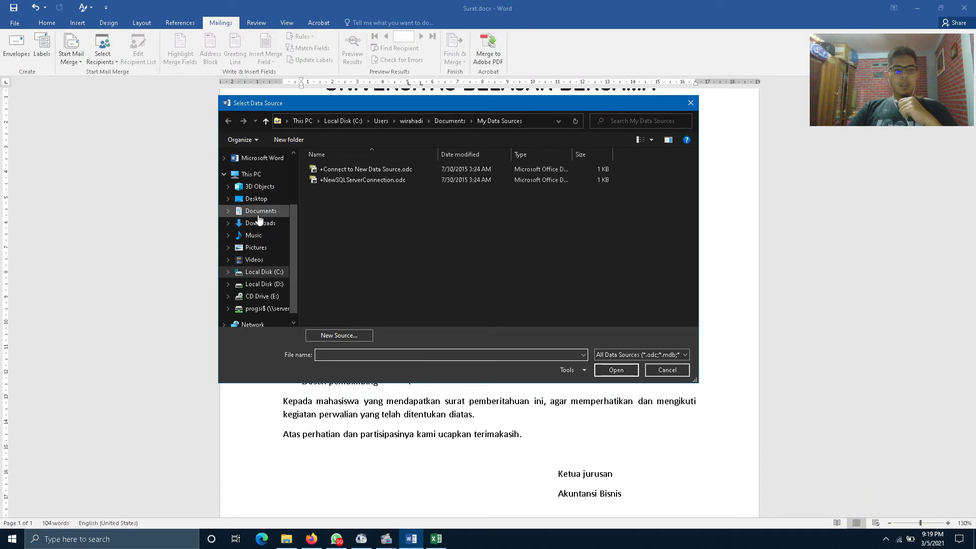
pyautogui.click(259, 214)
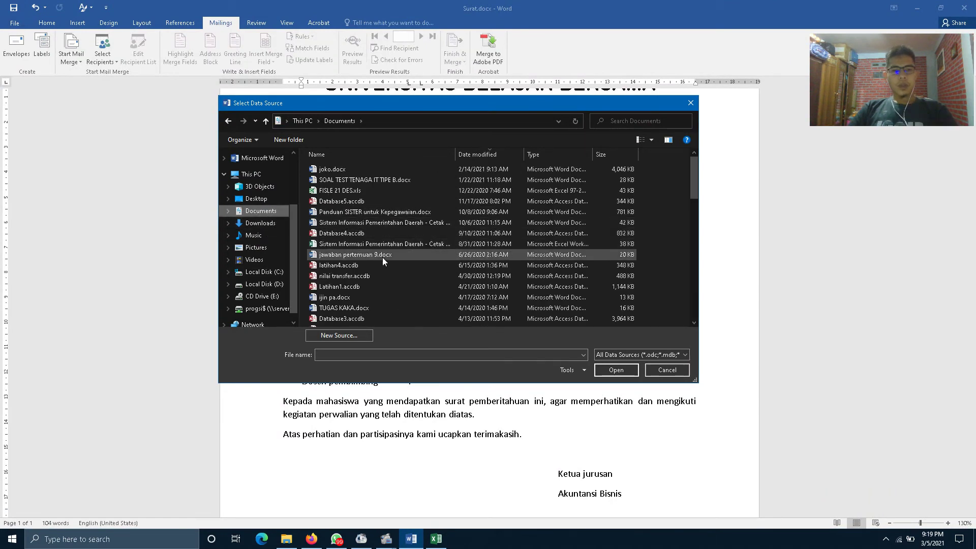
pyautogui.scroll(-5, 382, 258)
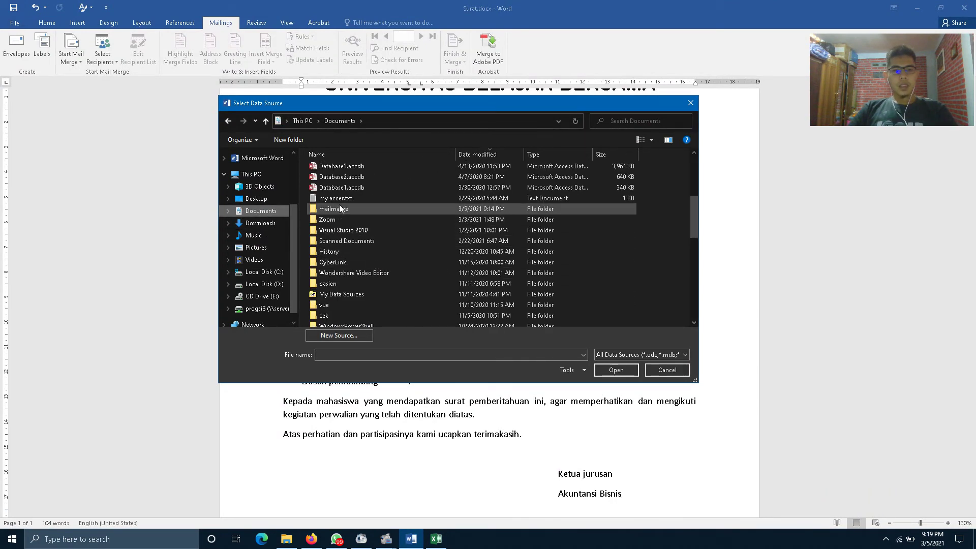
pyautogui.doubleClick(340, 208)
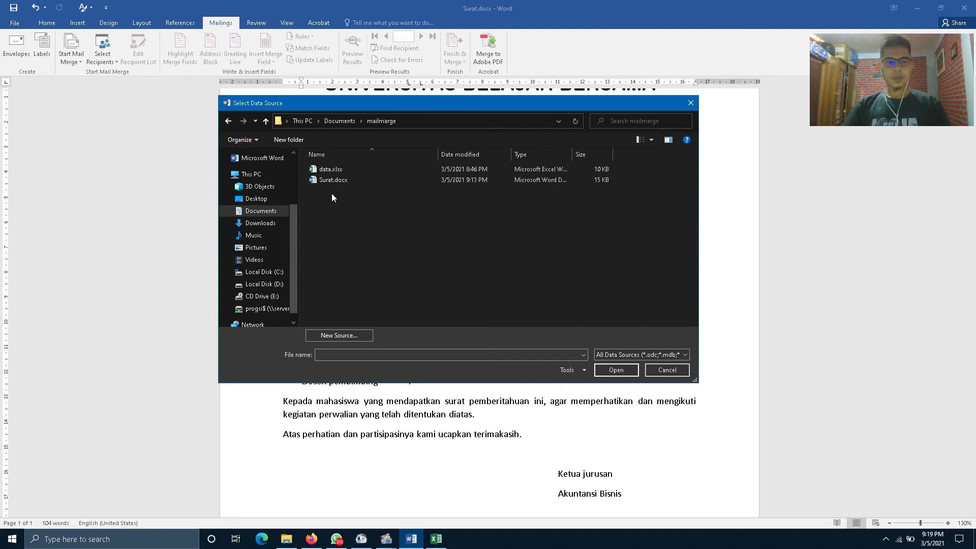
pyautogui.click(330, 170)
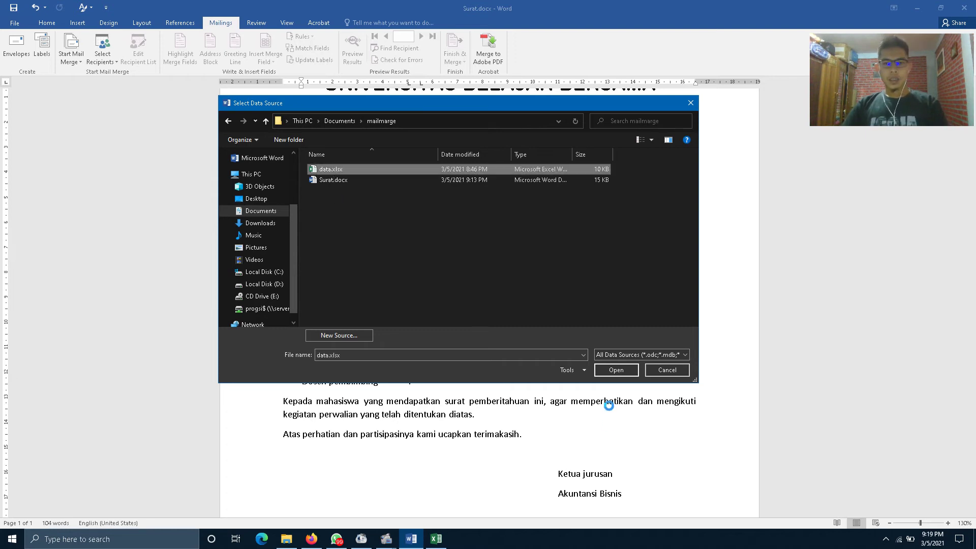
pyautogui.click(614, 370)
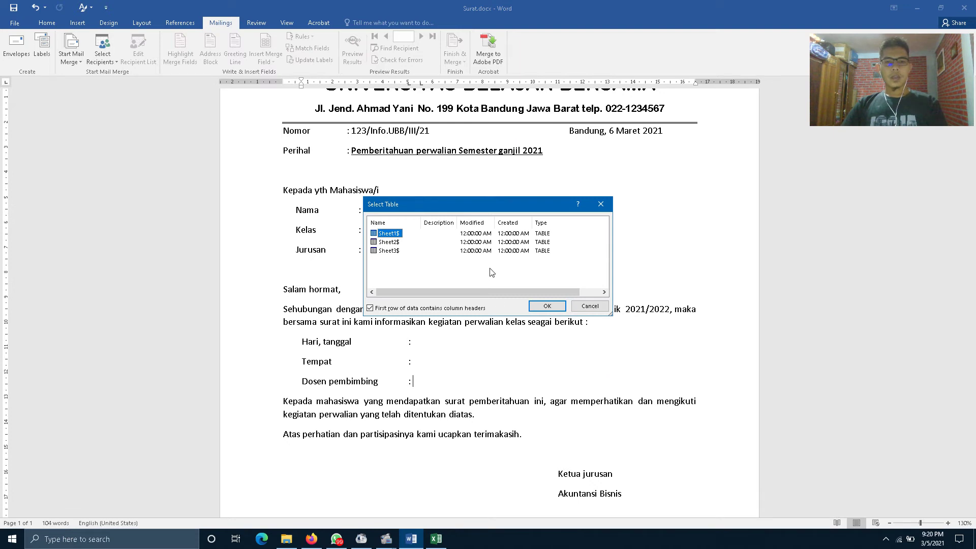
# Check the data workbook in Excel, try to confirm Sheet1$ with column headers in Word, and cancel the table selection
pyautogui.click(436, 539)
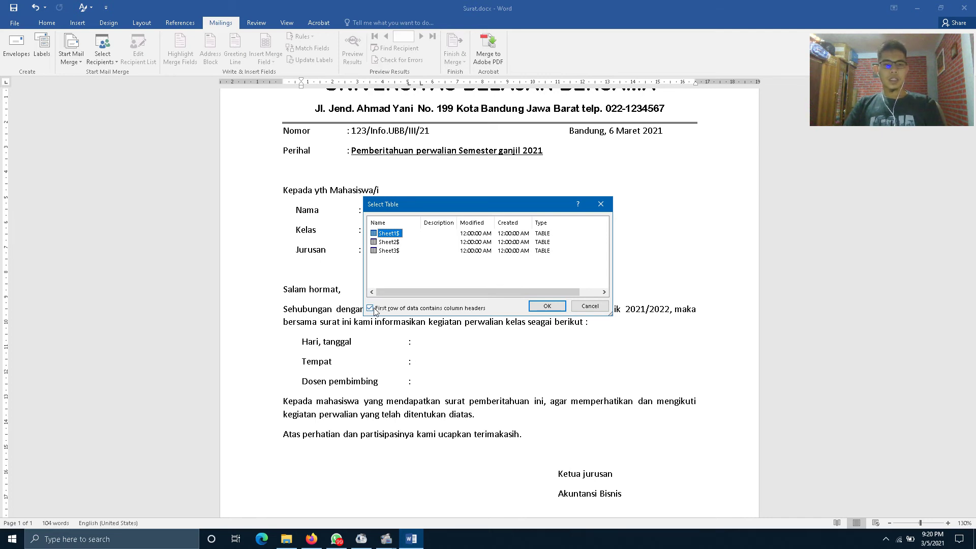
pyautogui.click(540, 307)
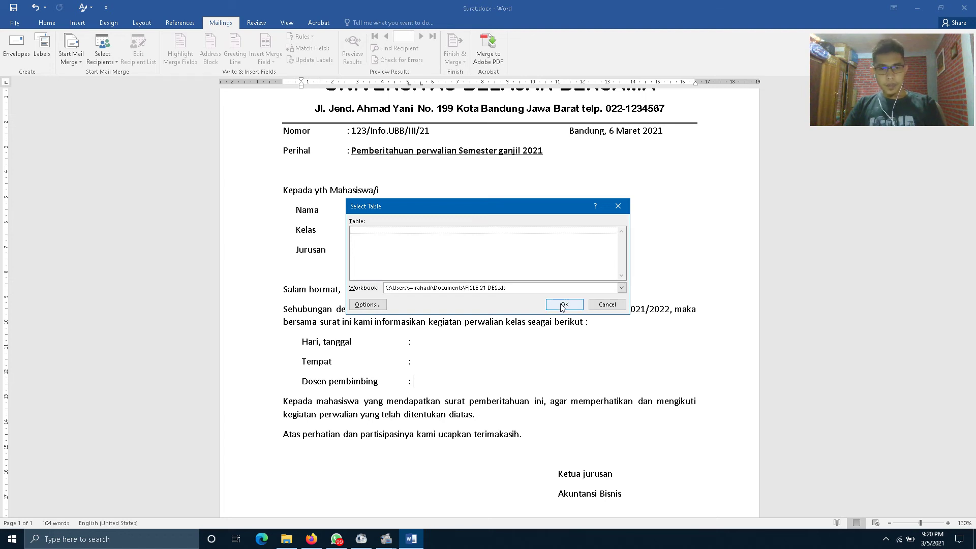
pyautogui.click(606, 305)
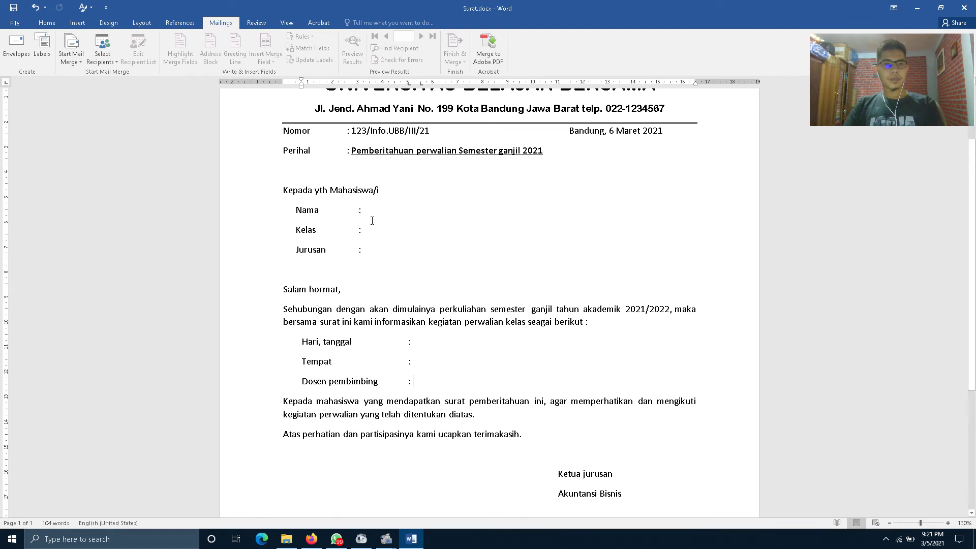
# Attach data.xlsx from Documents\mailmarge as the existing recipient list, using Sheet1$ with its first row as column headers
pyautogui.click(102, 54)
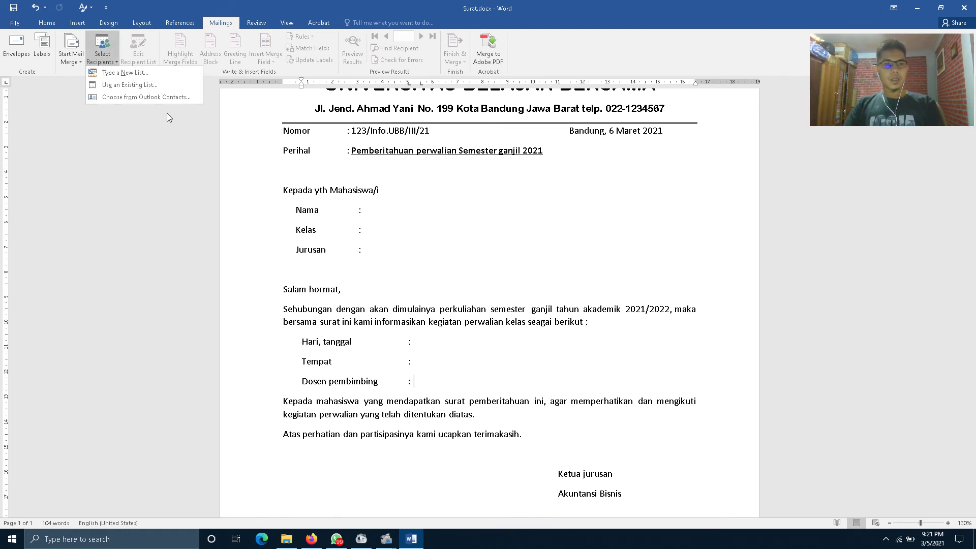
pyautogui.click(160, 87)
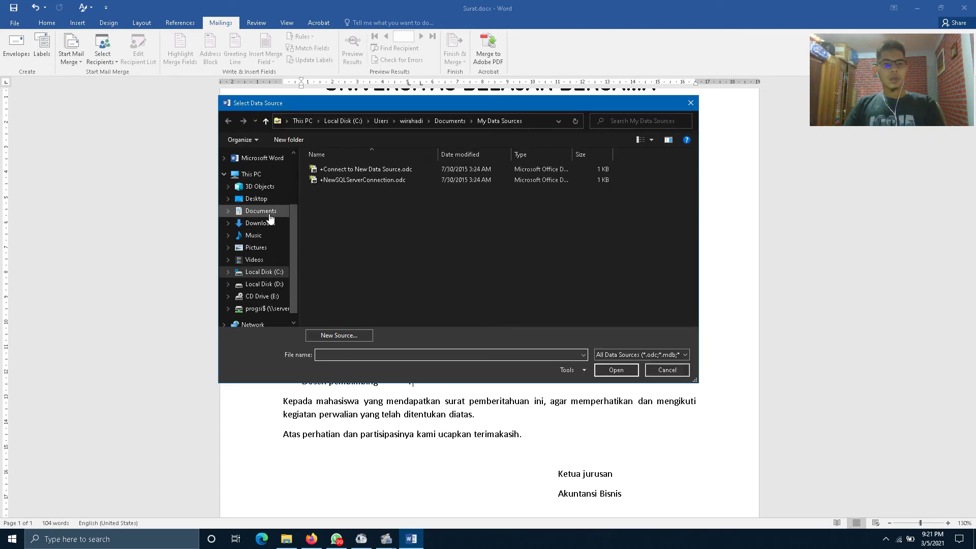
pyautogui.click(259, 211)
pyautogui.scroll(-5, 362, 254)
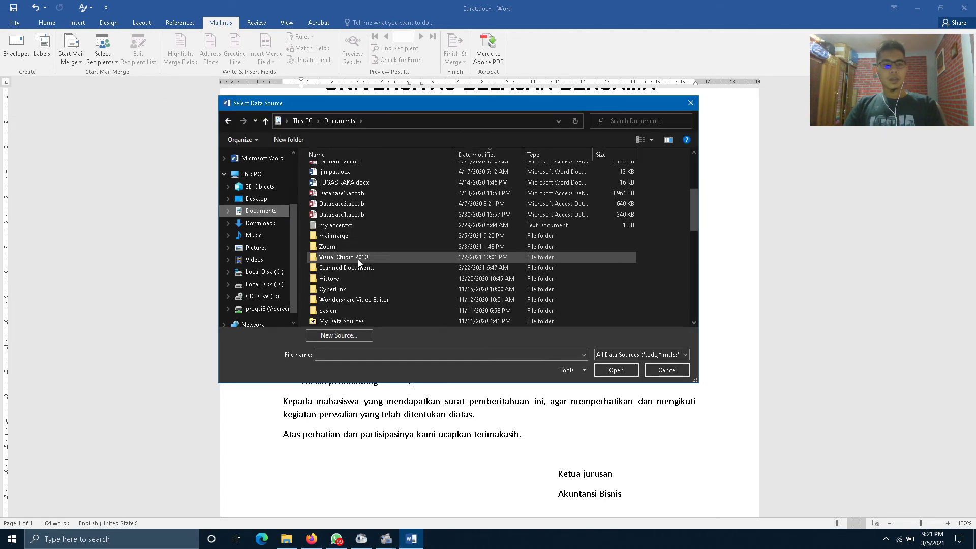
pyautogui.doubleClick(338, 236)
pyautogui.click(338, 169)
pyautogui.doubleClick(338, 169)
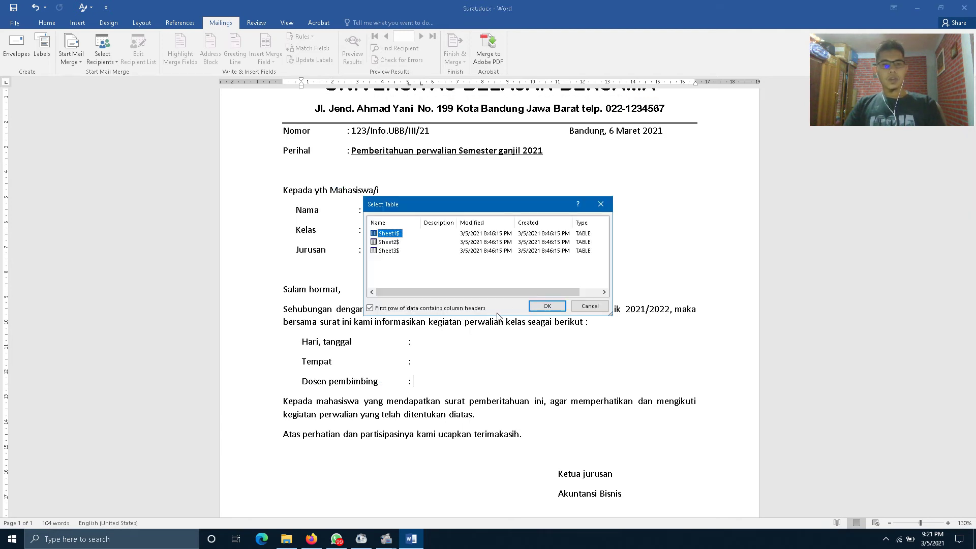
pyautogui.click(531, 308)
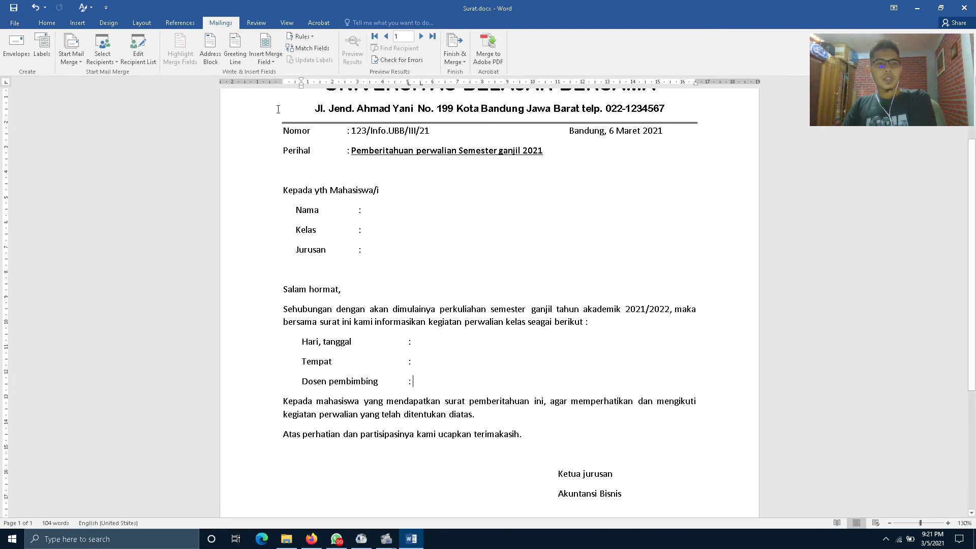
# Insert the nama merge field at the second tab stop after the Nama colon
pyautogui.click(273, 62)
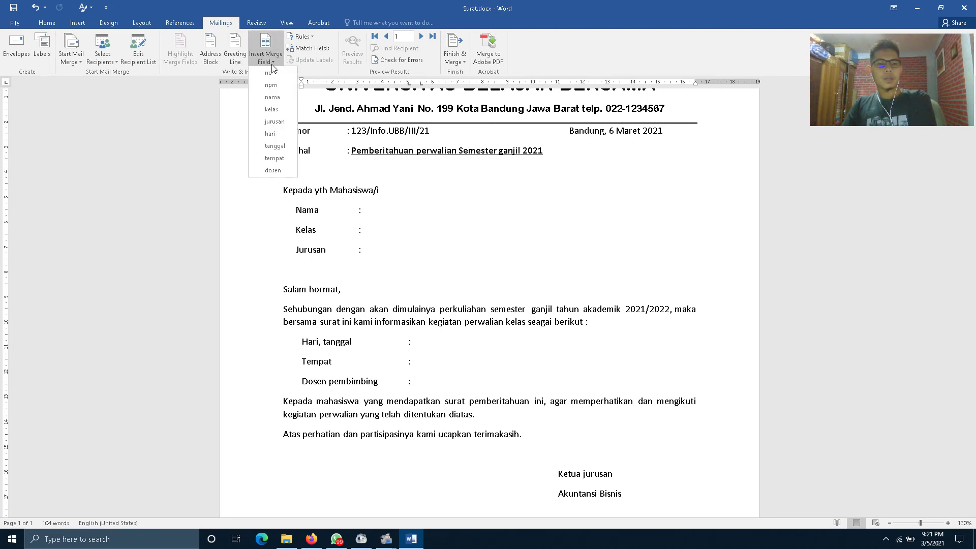
pyautogui.click(379, 215)
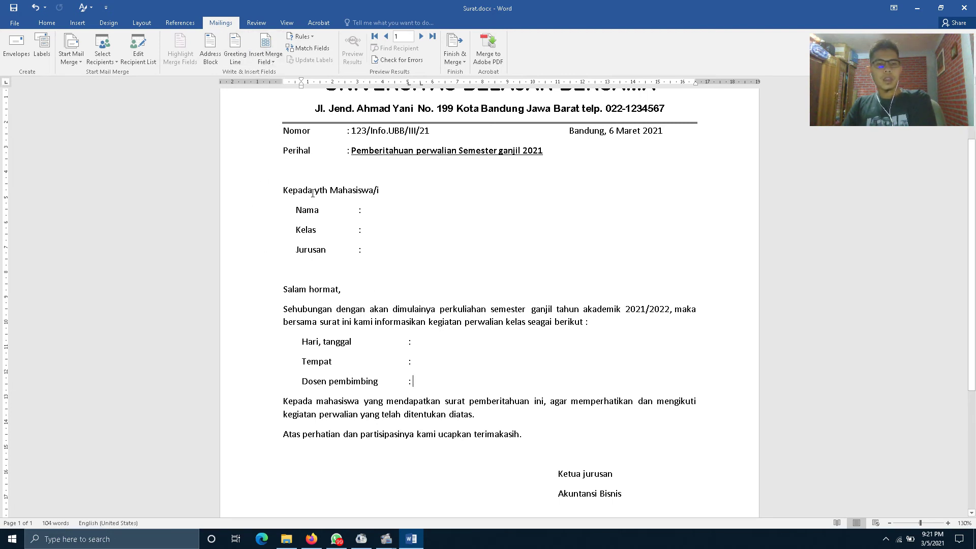
pyautogui.click(378, 209)
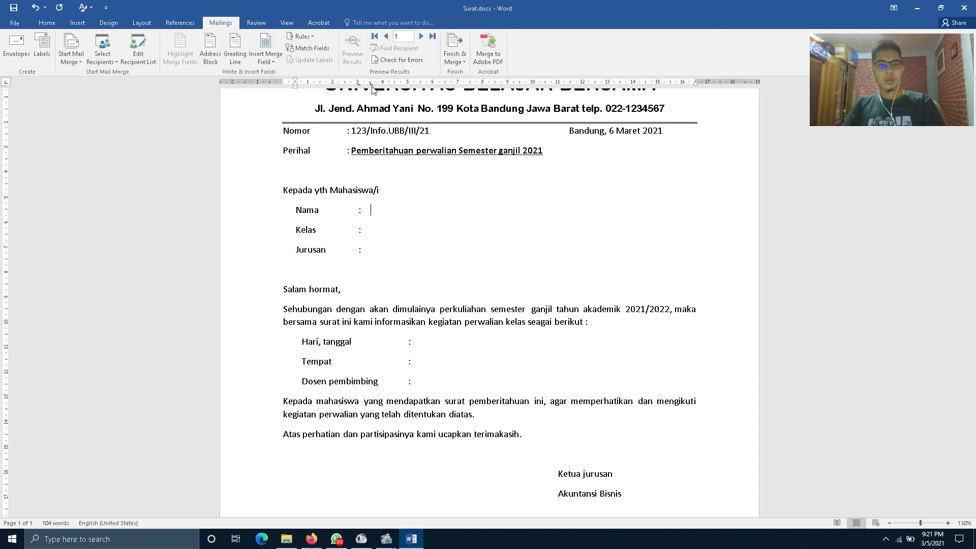
pyautogui.moveTo(371, 85); pyautogui.dragTo(372, 87)
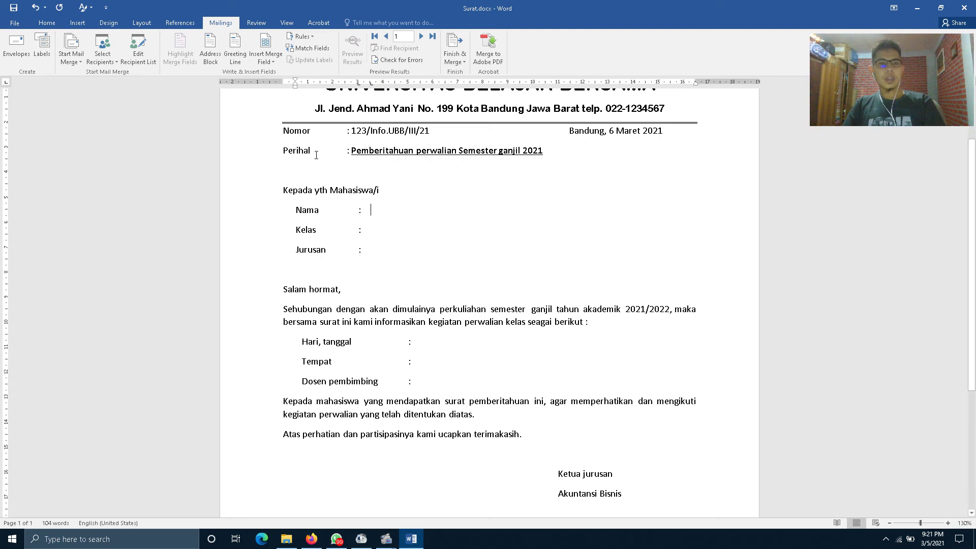
pyautogui.click(272, 62)
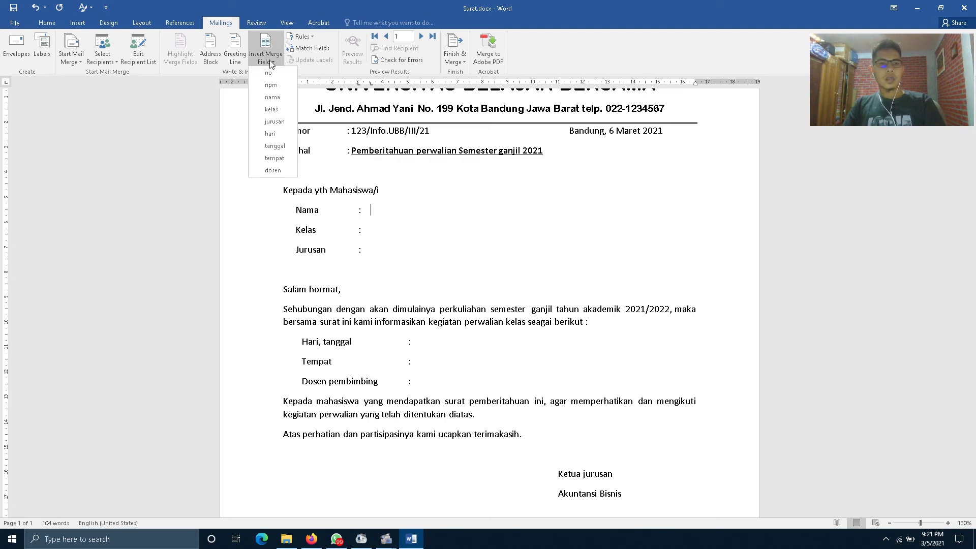
pyautogui.click(273, 97)
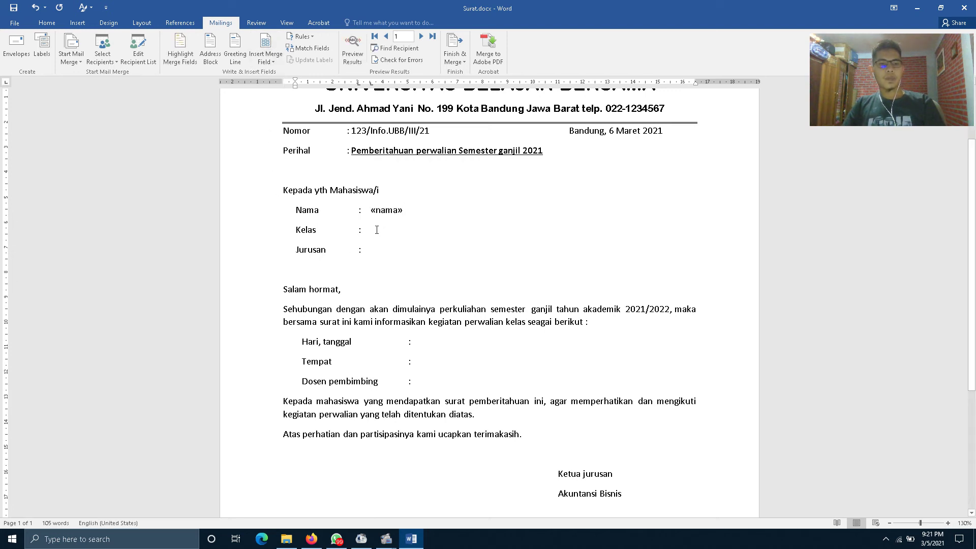
# Insert the kelas merge field after the Kelas colon and the jurusan field after the Jurusan colon, both at the tab stop
pyautogui.press('Tab')
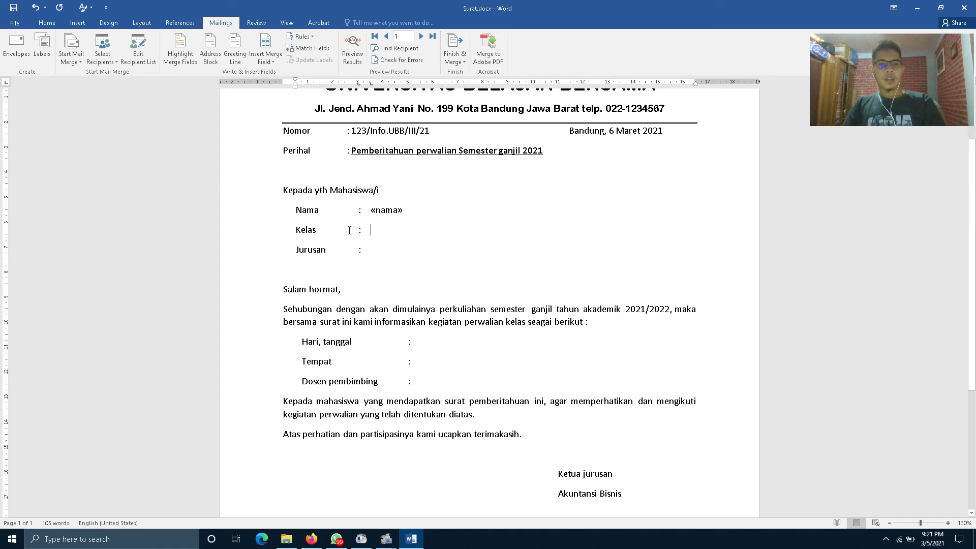
pyautogui.click(272, 62)
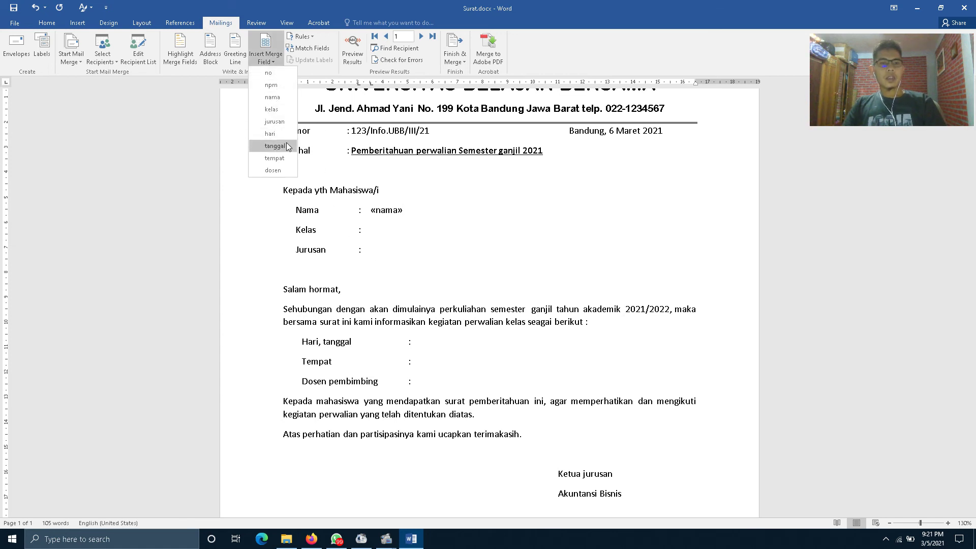
pyautogui.click(273, 109)
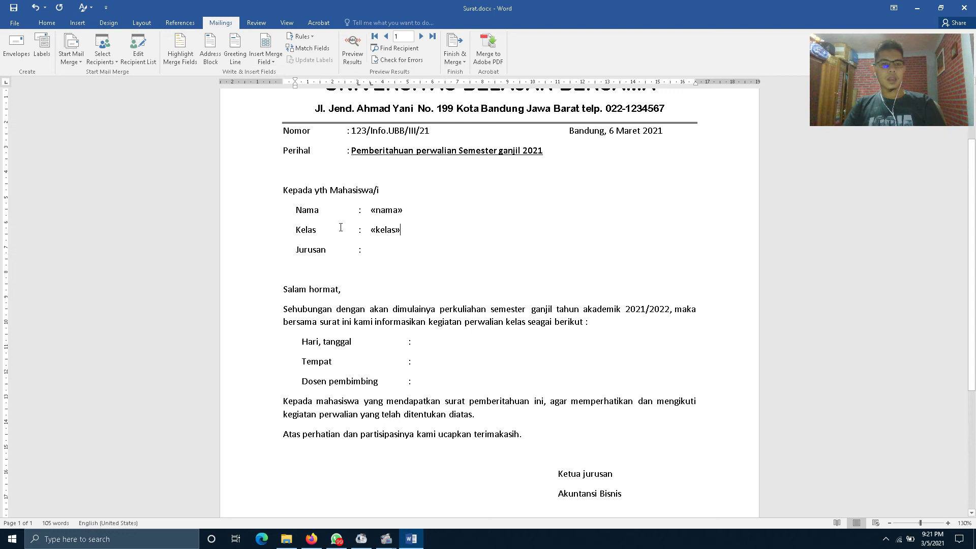
pyautogui.click(380, 252)
pyautogui.click(267, 63)
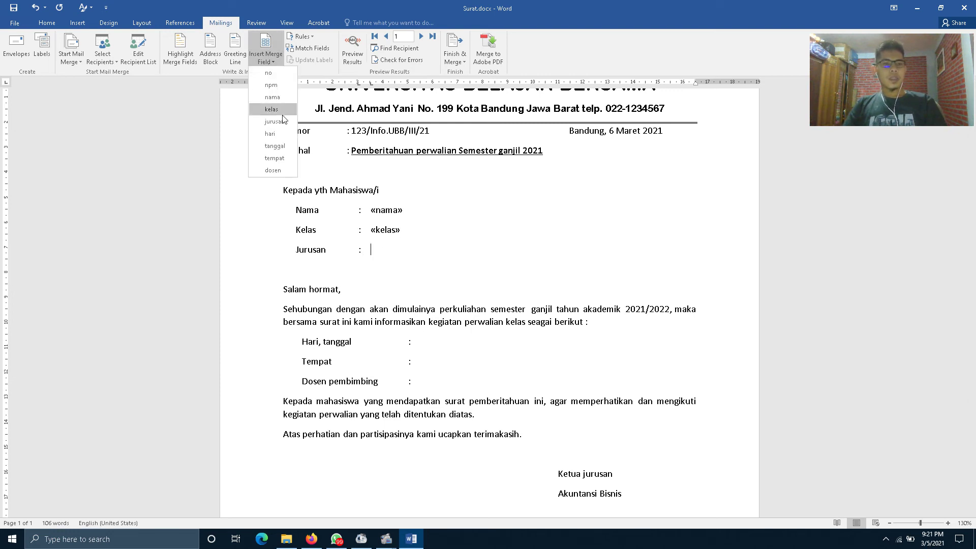
pyautogui.click(282, 122)
# Insert the hari and tanggal merge fields after the Hari, tanggal colon, separated by a comma and a space
pyautogui.scroll(-1, 390, 331)
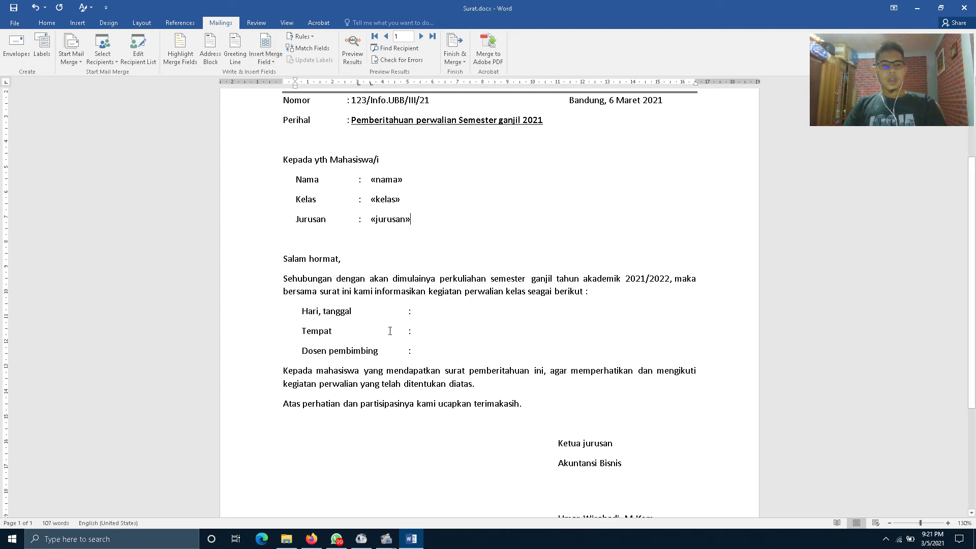
pyautogui.click(411, 311)
pyautogui.click(267, 61)
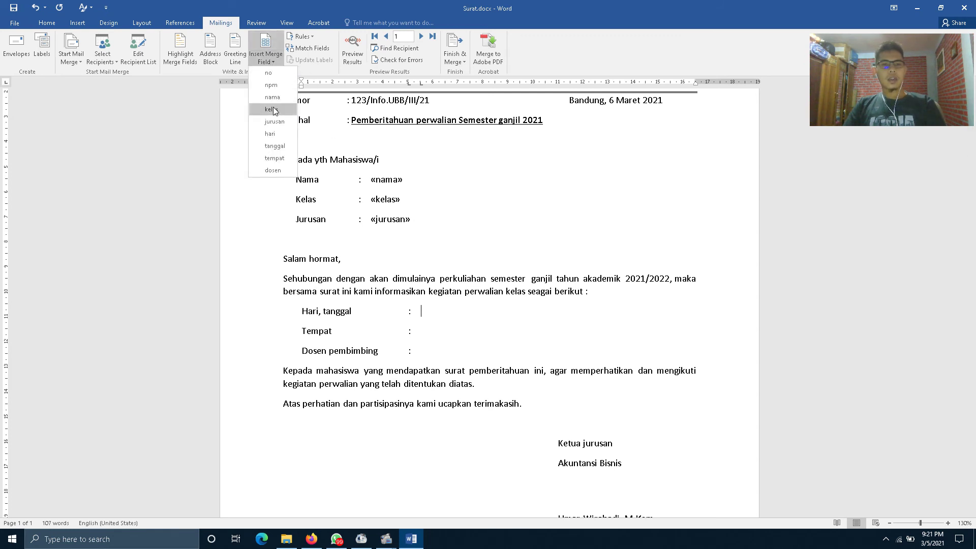
pyautogui.click(282, 135)
pyautogui.write(',')
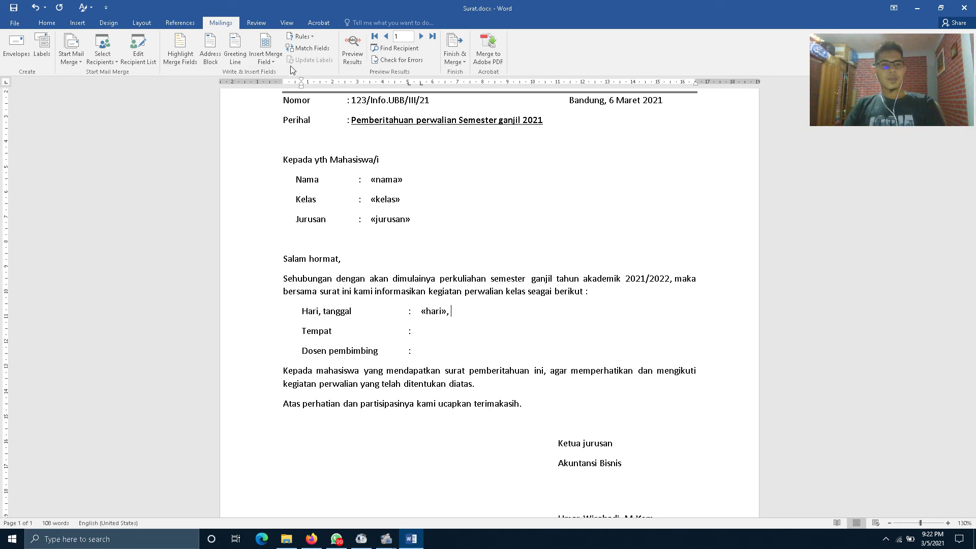
pyautogui.click(266, 60)
pyautogui.click(275, 146)
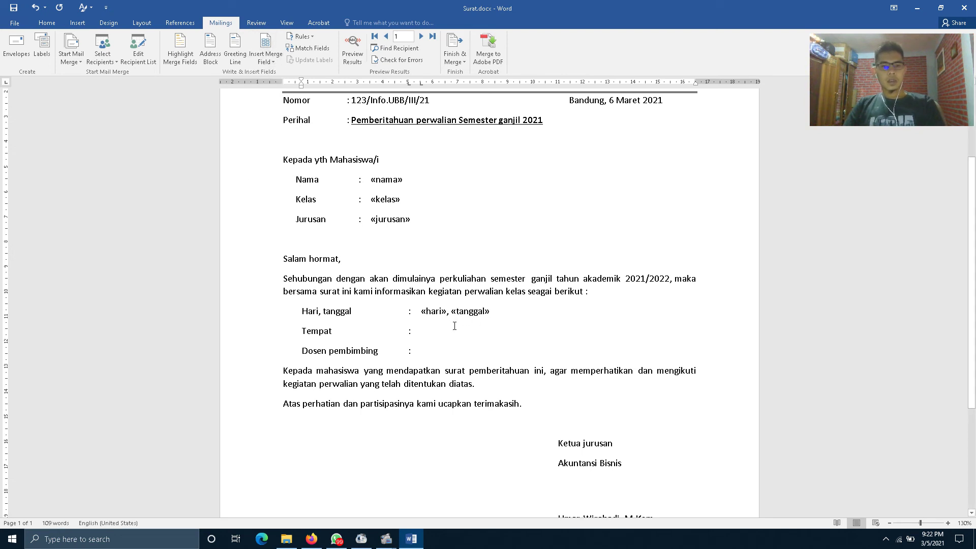
# Insert the tempat merge field after the Tempat colon and the dosen field after the Dosen pembimbing colon
pyautogui.press('Tab')
pyautogui.click(267, 60)
pyautogui.click(286, 155)
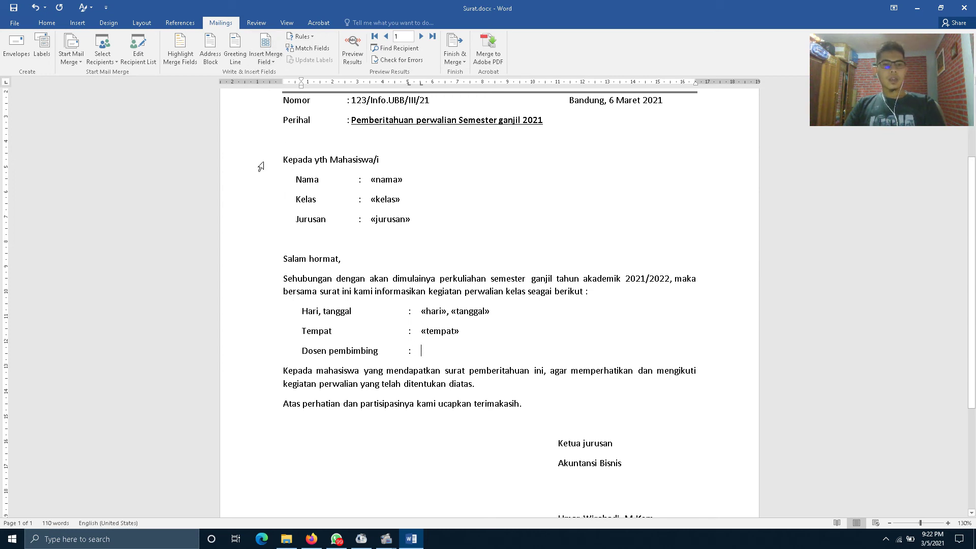
pyautogui.click(271, 62)
pyautogui.click(273, 170)
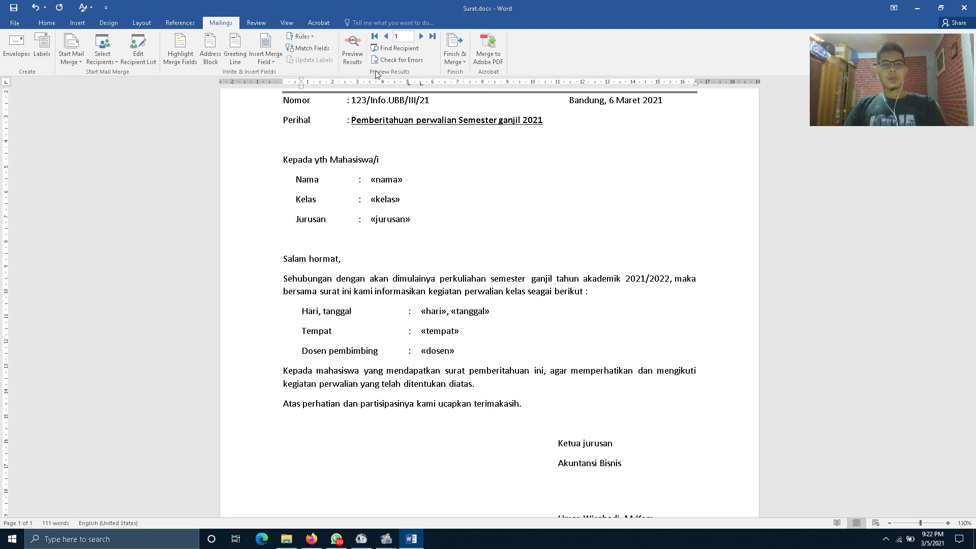
# Preview the merge results in the letter and page through the recipients up to record 6
pyautogui.click(355, 54)
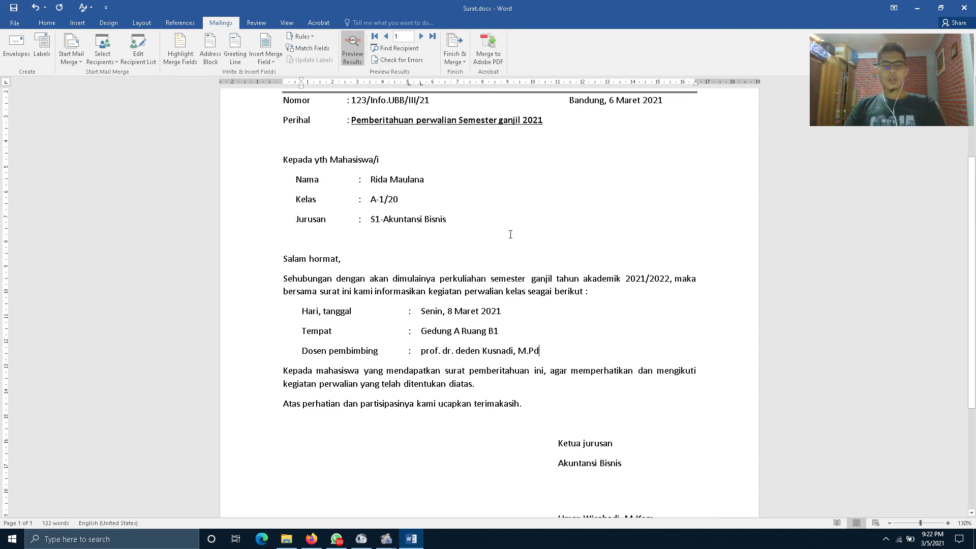
pyautogui.click(423, 35)
pyautogui.click(423, 35)
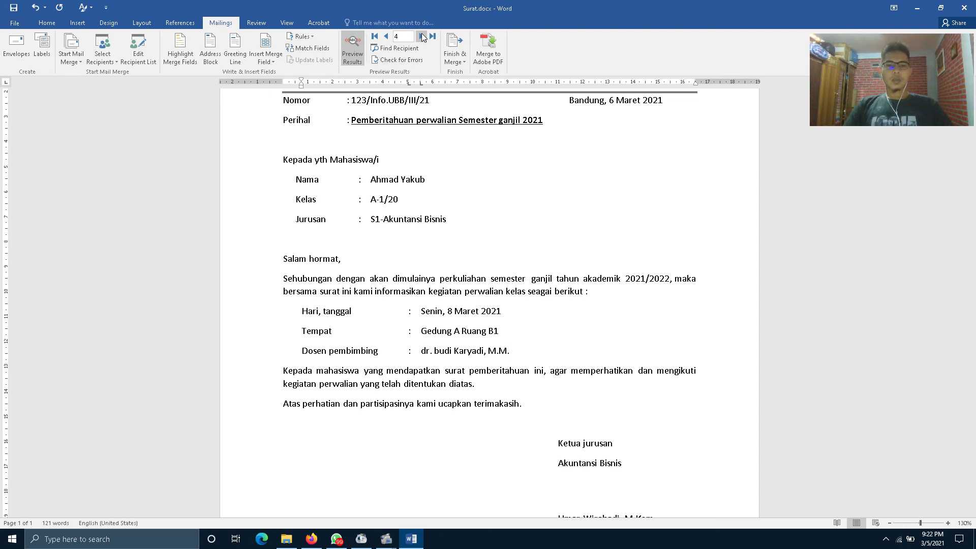
pyautogui.click(422, 36)
pyautogui.click(422, 37)
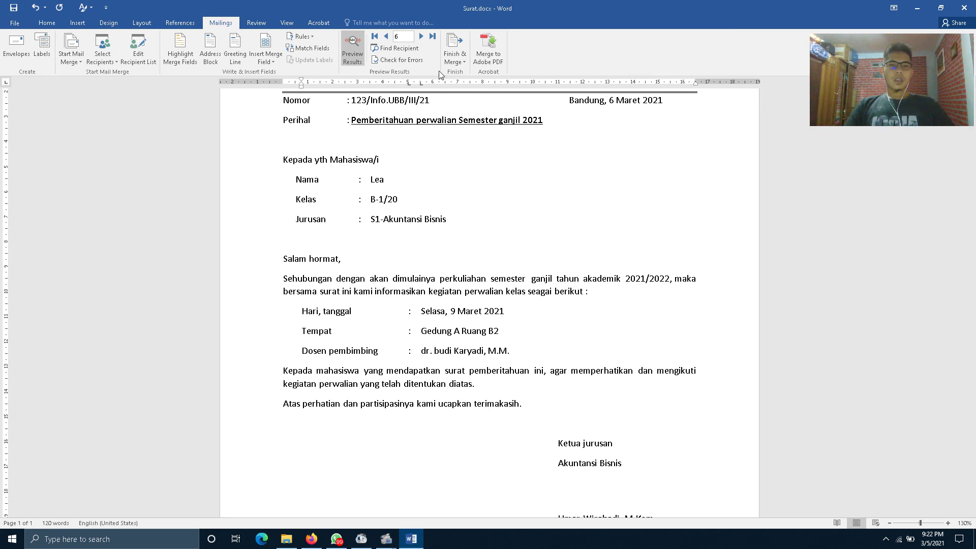
# Finish the merge by generating individual editable letters for all records in a new document
pyautogui.click(455, 61)
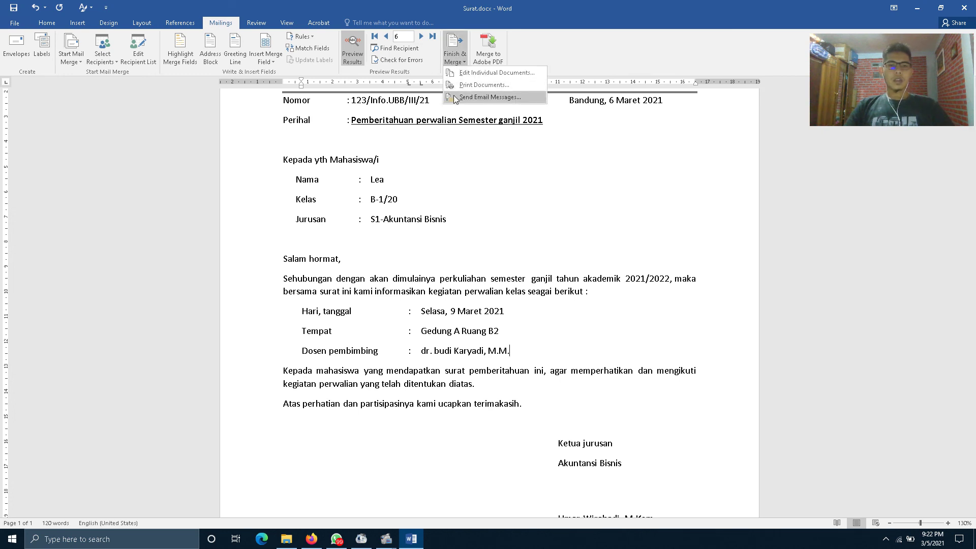
pyautogui.click(499, 74)
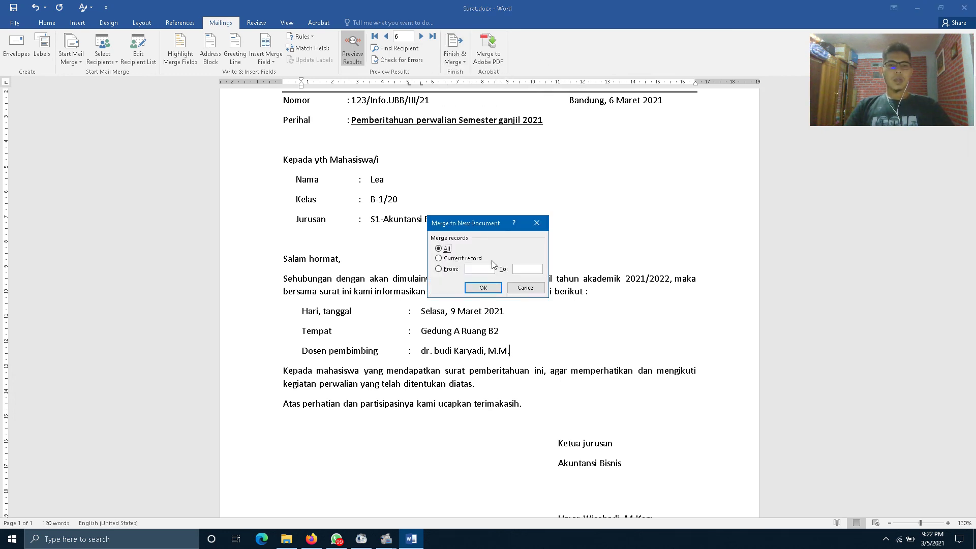
pyautogui.click(483, 287)
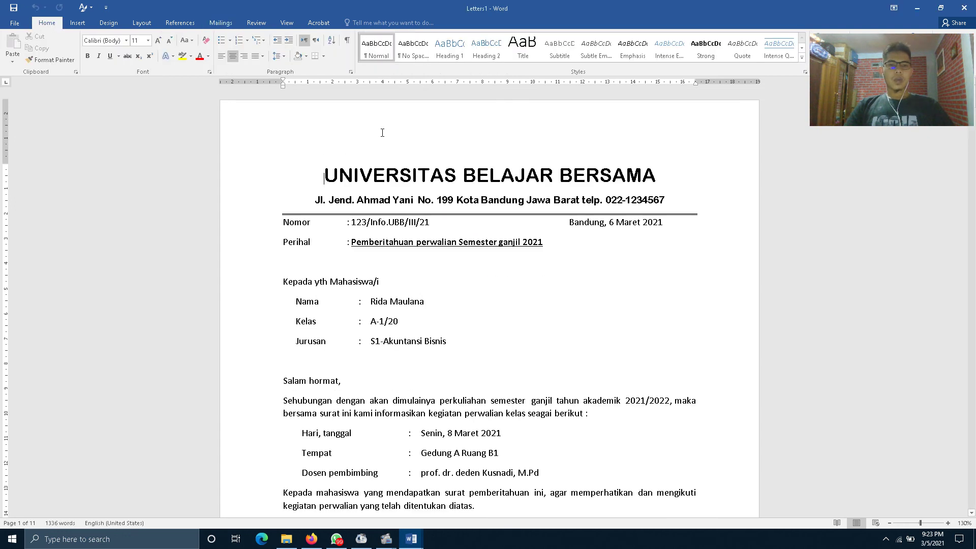
# Examine the merged letters from the first page to the last, checking the student name, class, major and meeting details
pyautogui.scroll(-15, 432, 209)
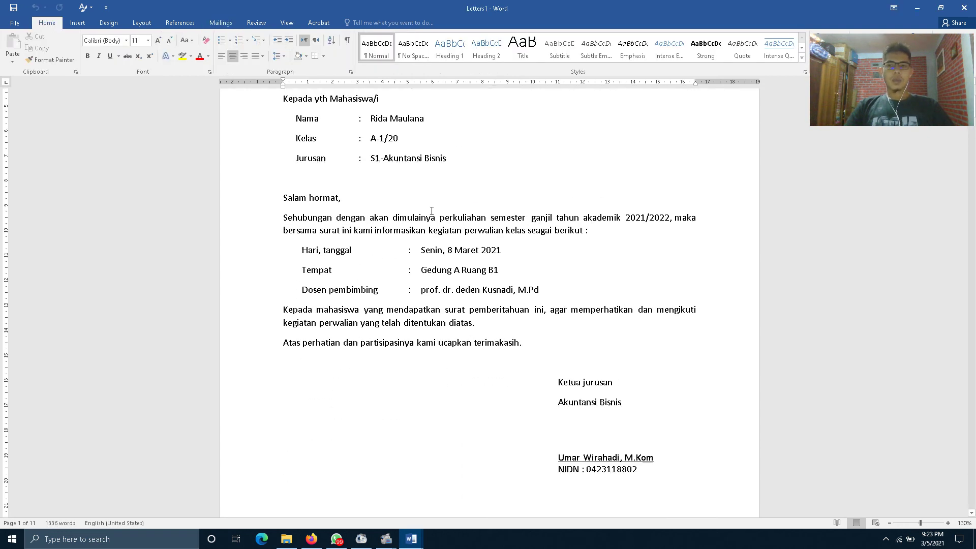
pyautogui.scroll(-15, 432, 218)
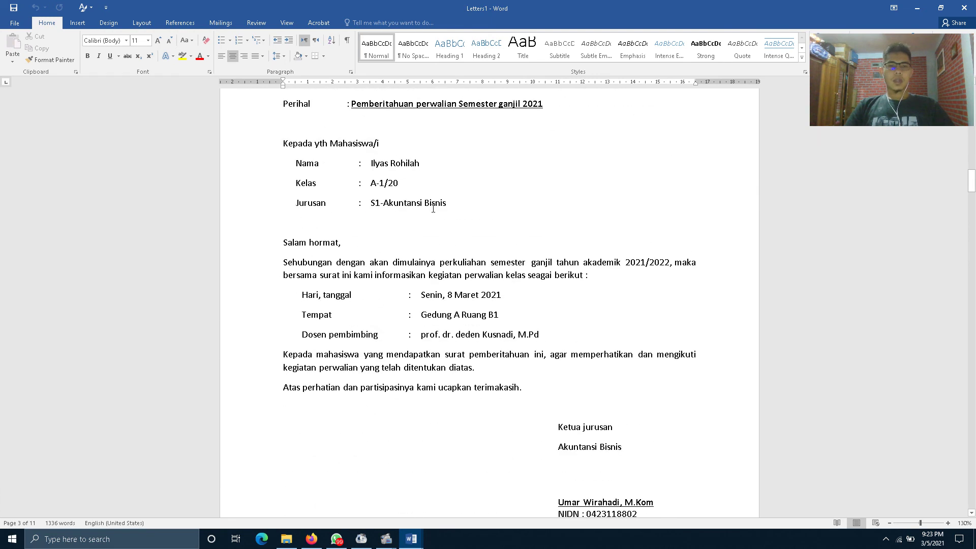
pyautogui.scroll(-10, 688, 345)
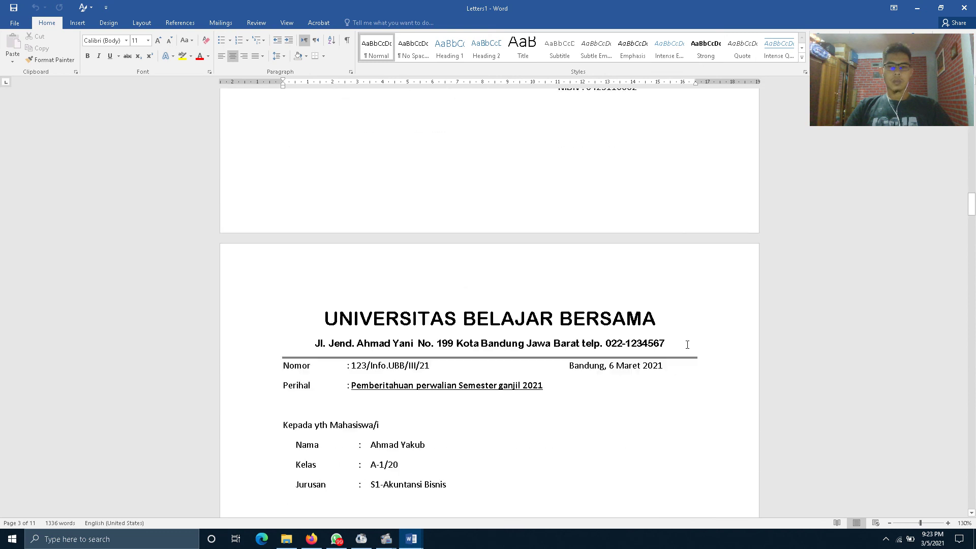
pyautogui.scroll(-6, 688, 345)
pyautogui.moveTo(973, 226); pyautogui.dragTo(975, 502)
pyautogui.scroll(3, 491, 399)
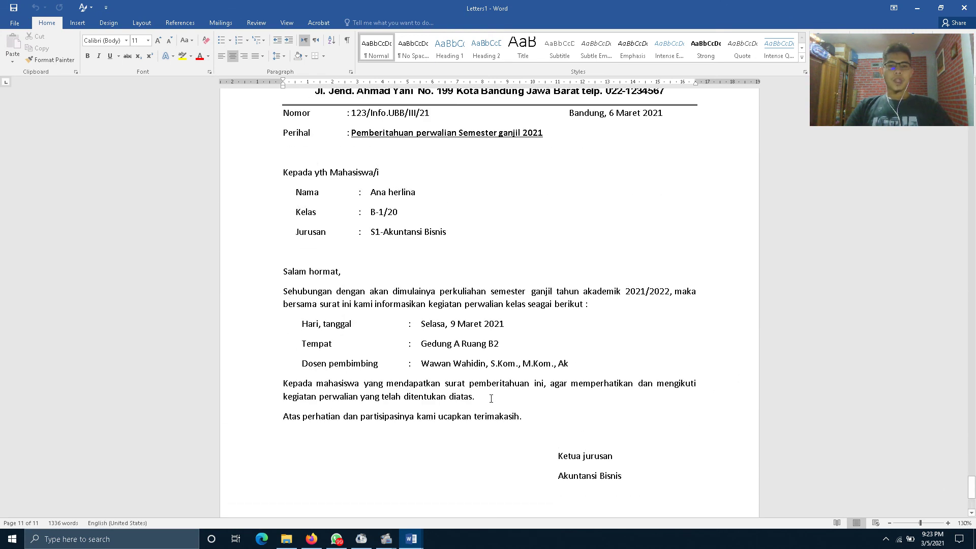
pyautogui.scroll(5, 491, 398)
pyautogui.moveTo(292, 268); pyautogui.dragTo(703, 388)
pyautogui.scroll(-1, 661, 397)
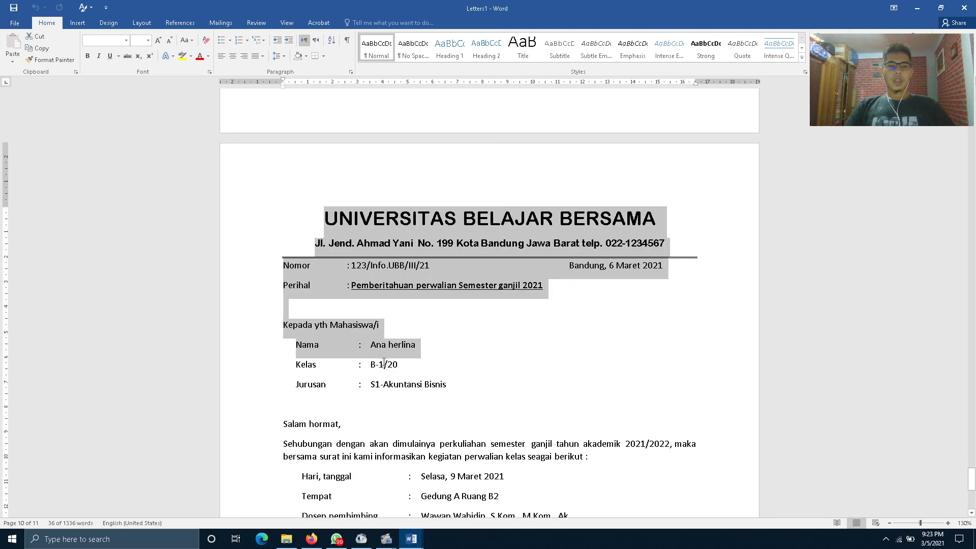
pyautogui.click(453, 407)
pyautogui.doubleClick(391, 344)
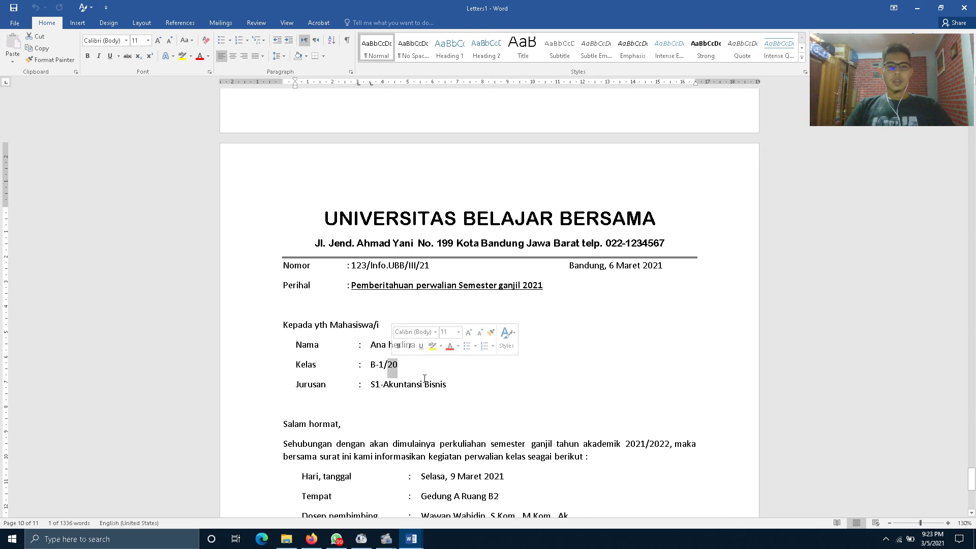
pyautogui.scroll(-1, 397, 342)
pyautogui.click(399, 384)
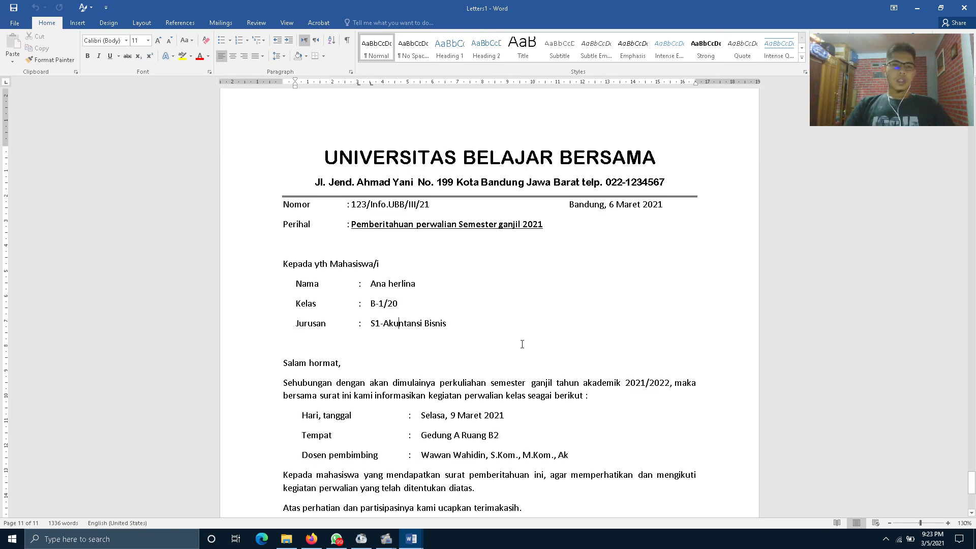